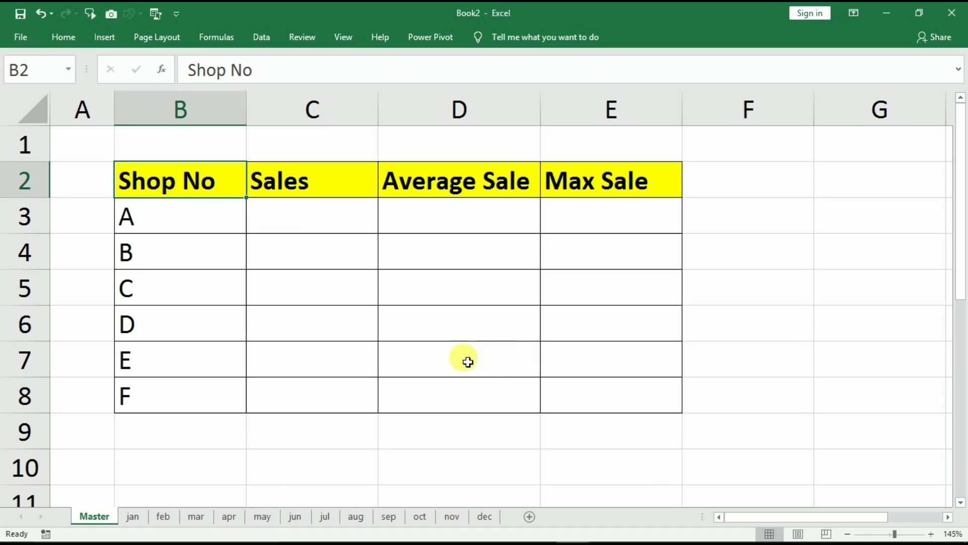
Review the shop sales tables on the jan, feb, mar and dec sheets and the summary table on the Master sheet.
{"action": "left_click", "coordinate": [132, 517]}
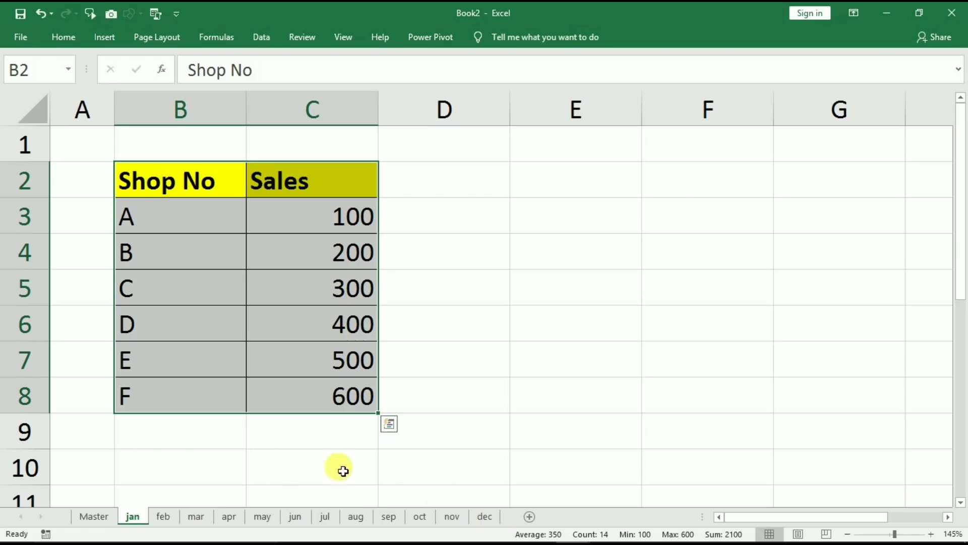
{"action": "left_click", "coordinate": [218, 292]}
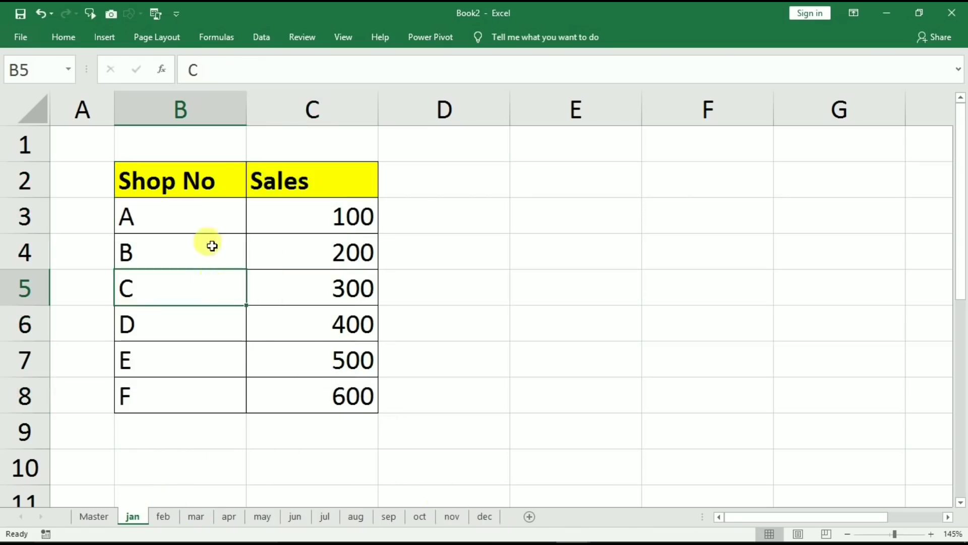
{"action": "left_click", "coordinate": [205, 182]}
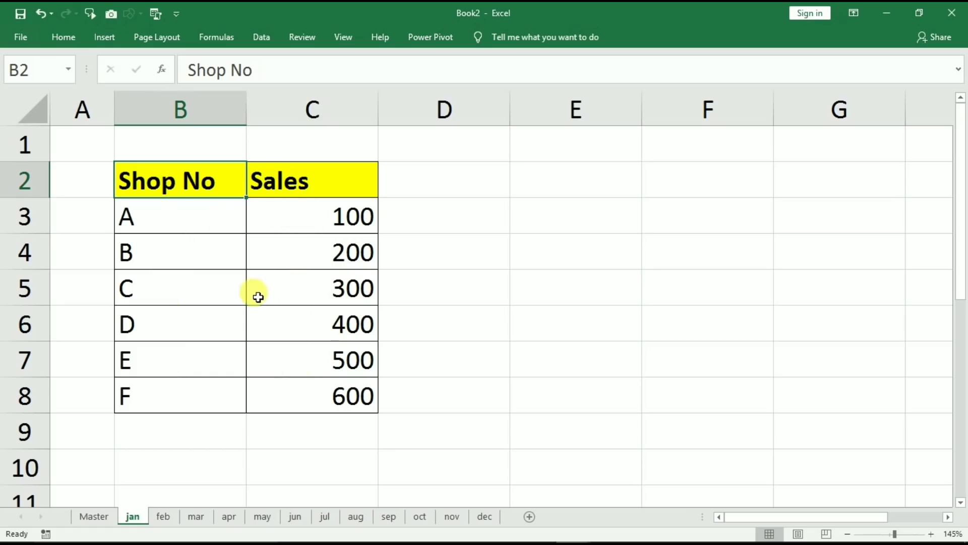
{"action": "left_click", "coordinate": [164, 517]}
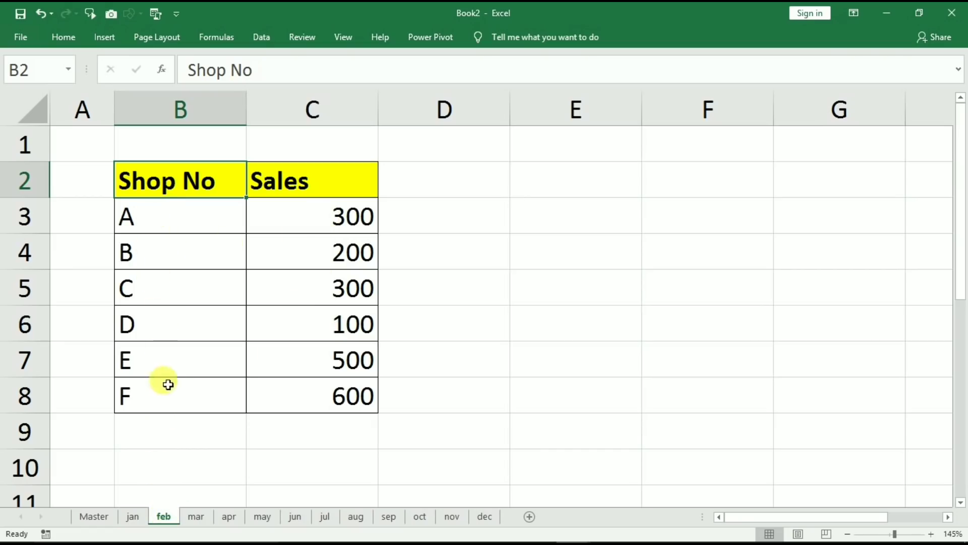
{"action": "left_click", "coordinate": [197, 517]}
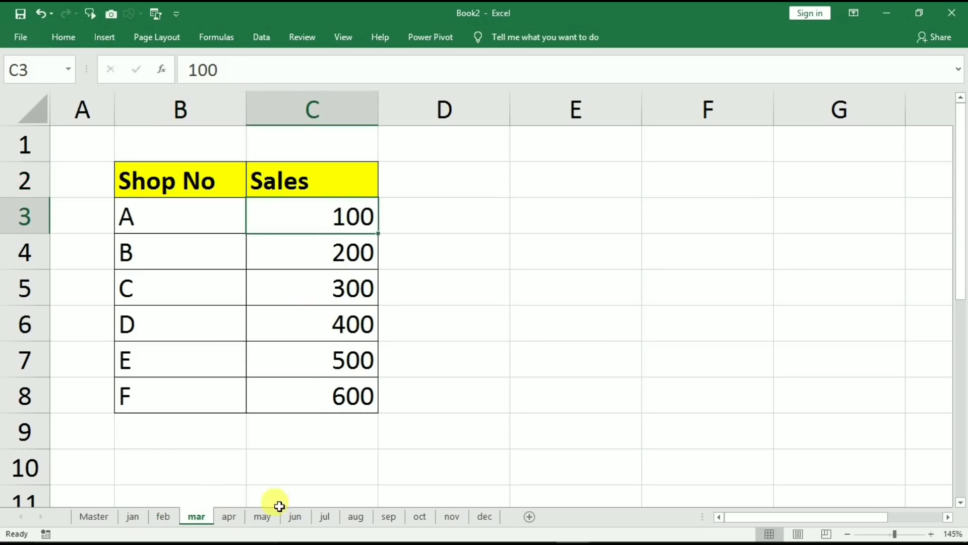
{"action": "left_click", "coordinate": [483, 516]}
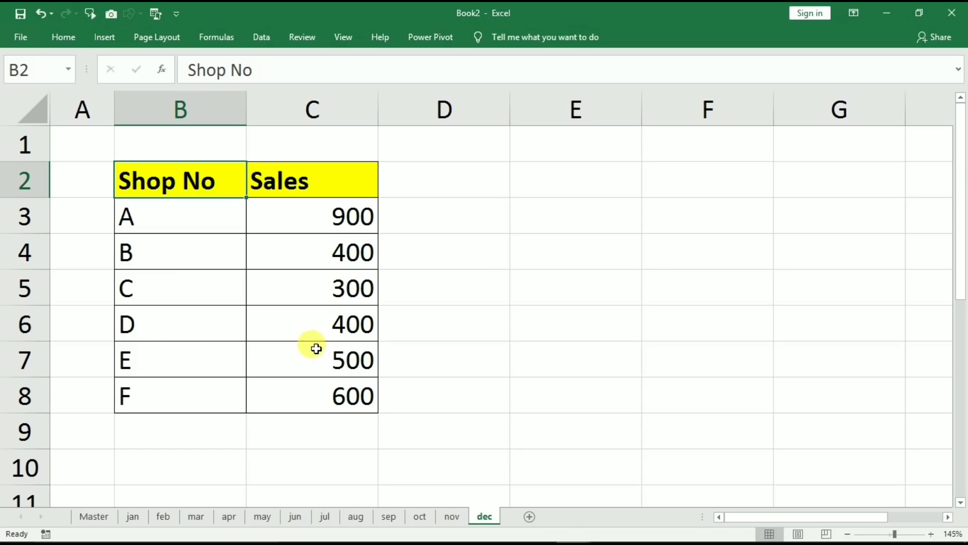
{"action": "left_click", "coordinate": [94, 516]}
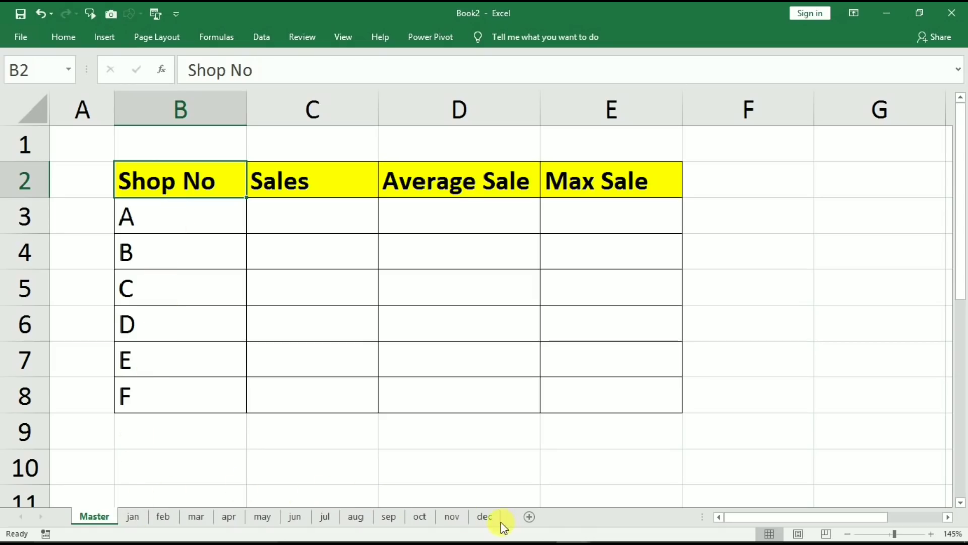
{"action": "left_click", "coordinate": [326, 216]}
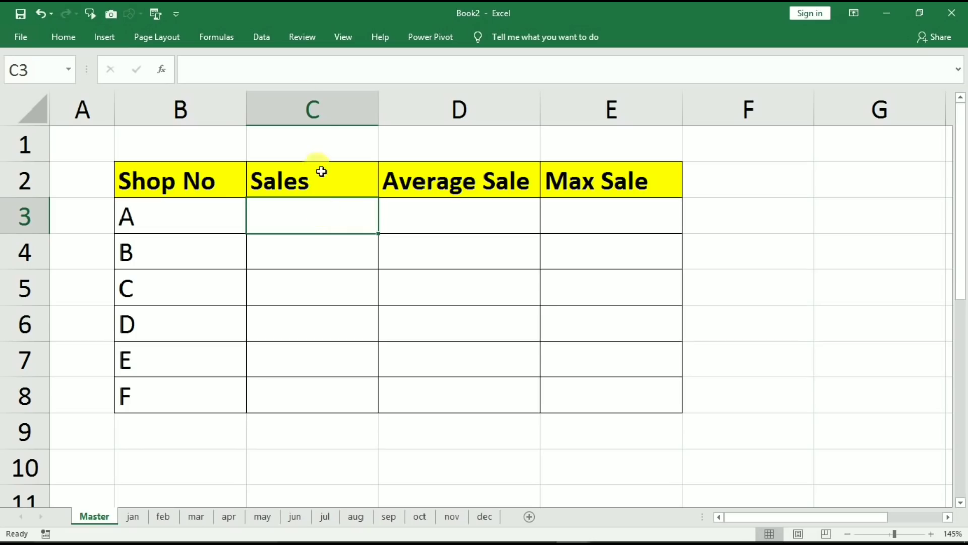
{"action": "left_click", "coordinate": [260, 38]}
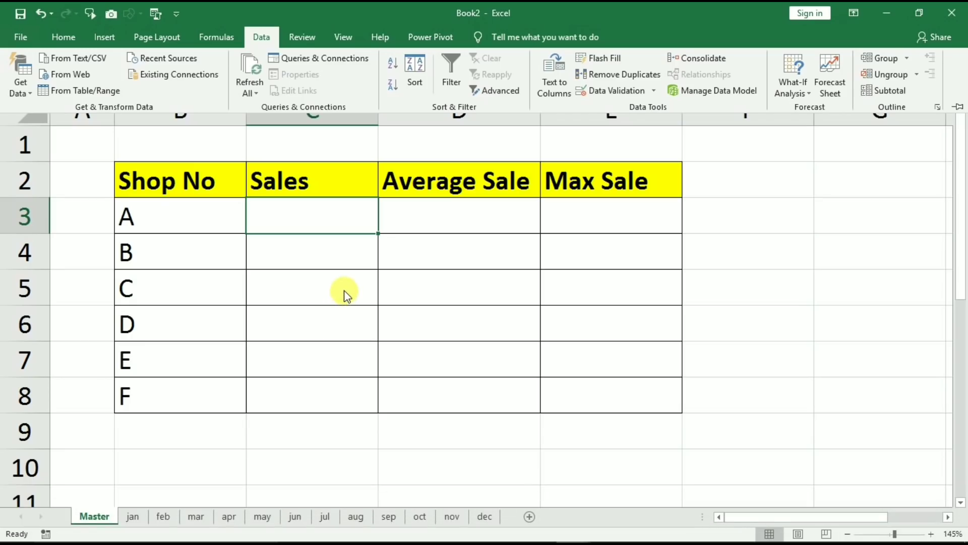
Compare the layout of the shop sales tables on the jan, feb and mar sheets.
{"action": "left_click", "coordinate": [132, 514]}
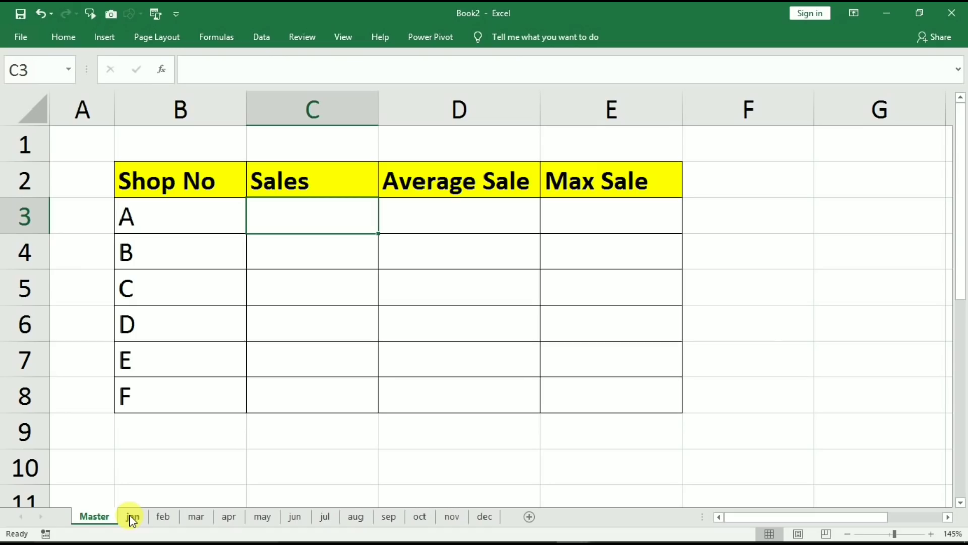
{"action": "left_click", "coordinate": [130, 516]}
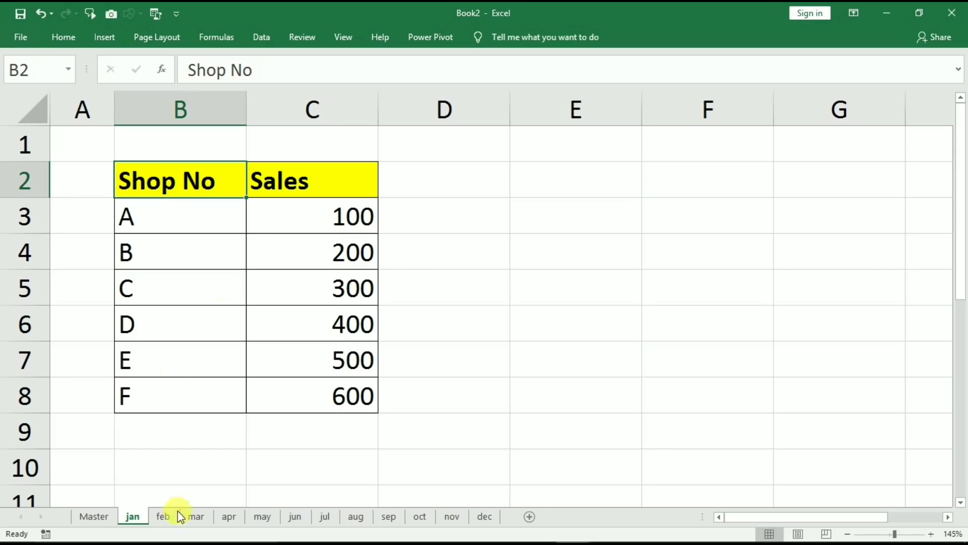
{"action": "left_click", "coordinate": [165, 517]}
{"action": "left_click", "coordinate": [196, 517]}
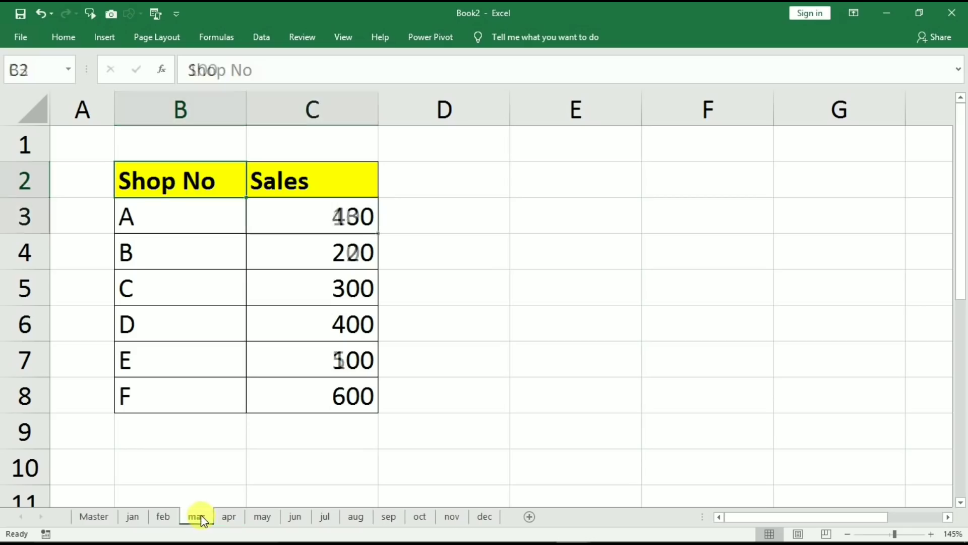
{"action": "left_click", "coordinate": [164, 517]}
{"action": "left_click", "coordinate": [132, 517]}
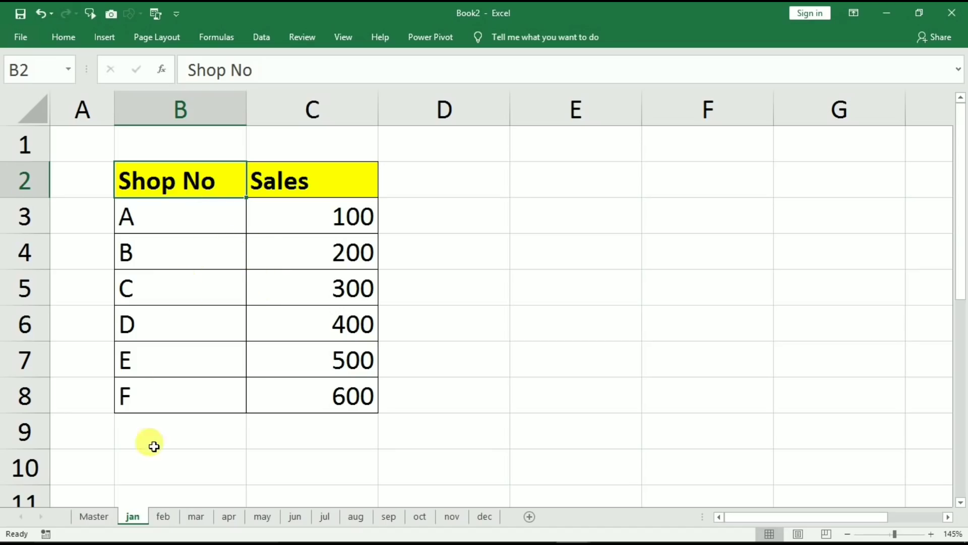
Compare the position of the jan table B2:C8 with blank range E3:G9 on feb and with the tables on mar and apr.
{"action": "left_click_drag", "start_coordinate": [188, 181], "coordinate": [296, 400]}
{"action": "left_click", "coordinate": [165, 519]}
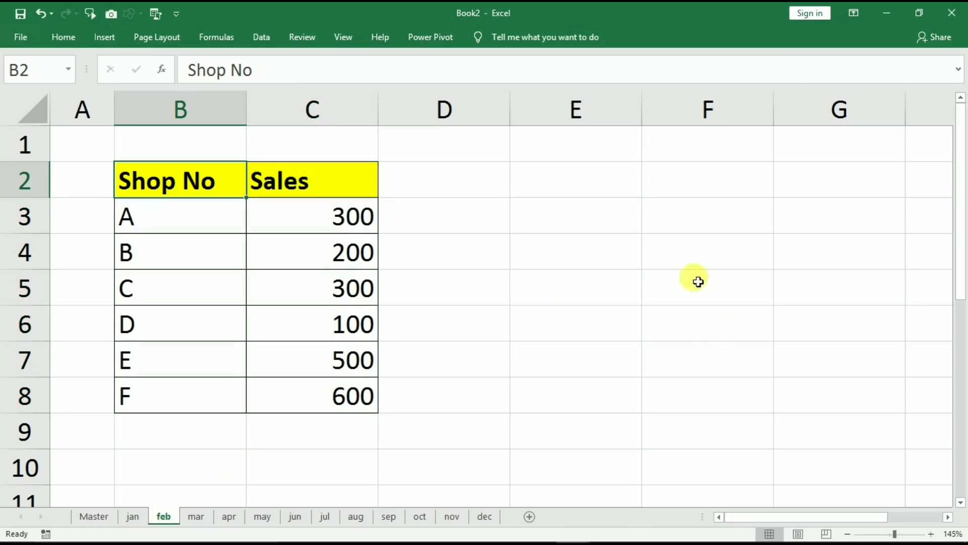
{"action": "left_click", "coordinate": [605, 227]}
{"action": "left_click_drag", "start_coordinate": [648, 261], "coordinate": [801, 419]}
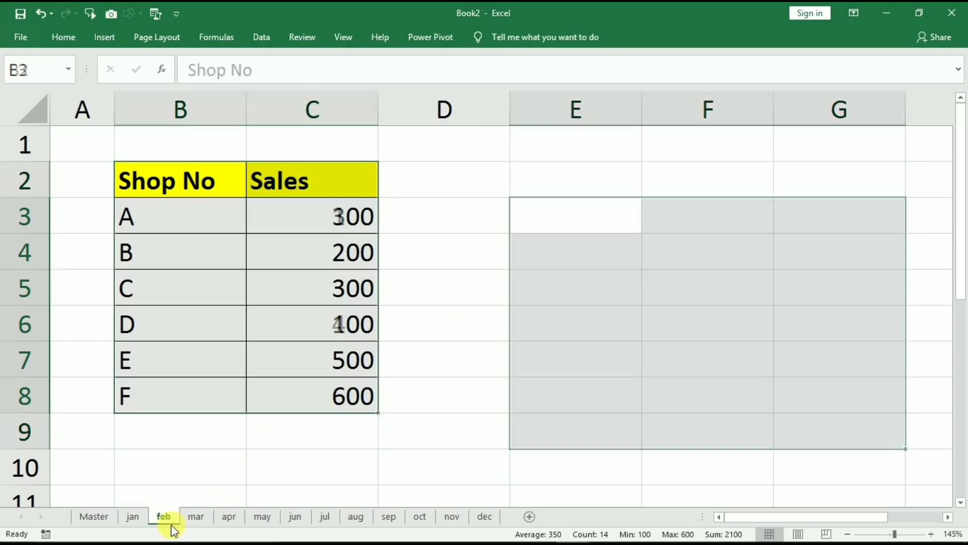
{"action": "left_click", "coordinate": [196, 516]}
{"action": "left_click", "coordinate": [229, 516]}
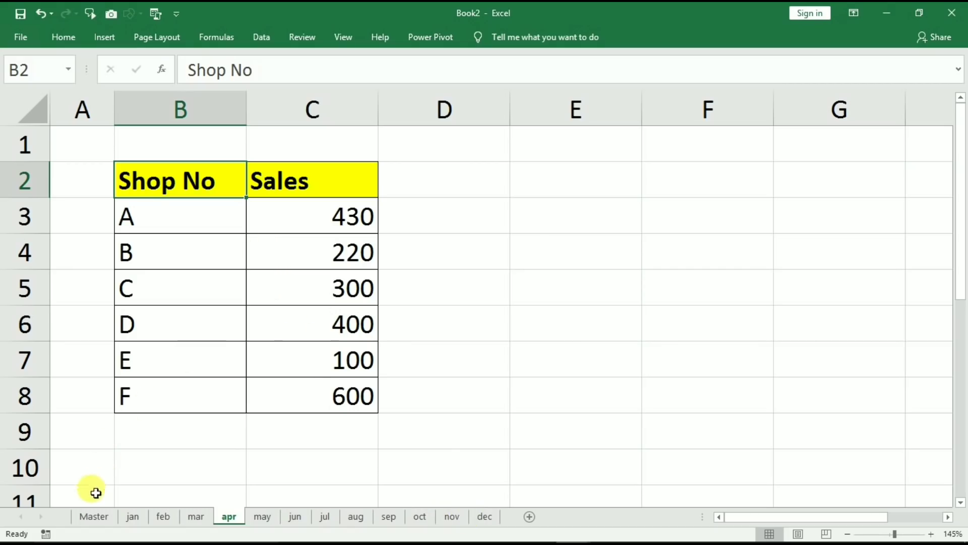
{"action": "left_click", "coordinate": [90, 515]}
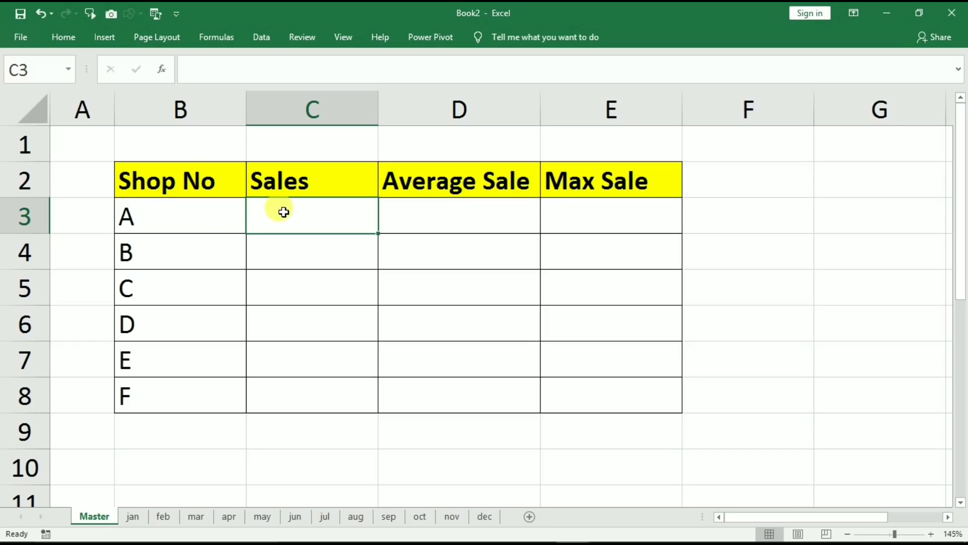
Check which cell holds shop A's sales on the monthly sheets from jan to apr.
{"action": "left_click", "coordinate": [134, 519]}
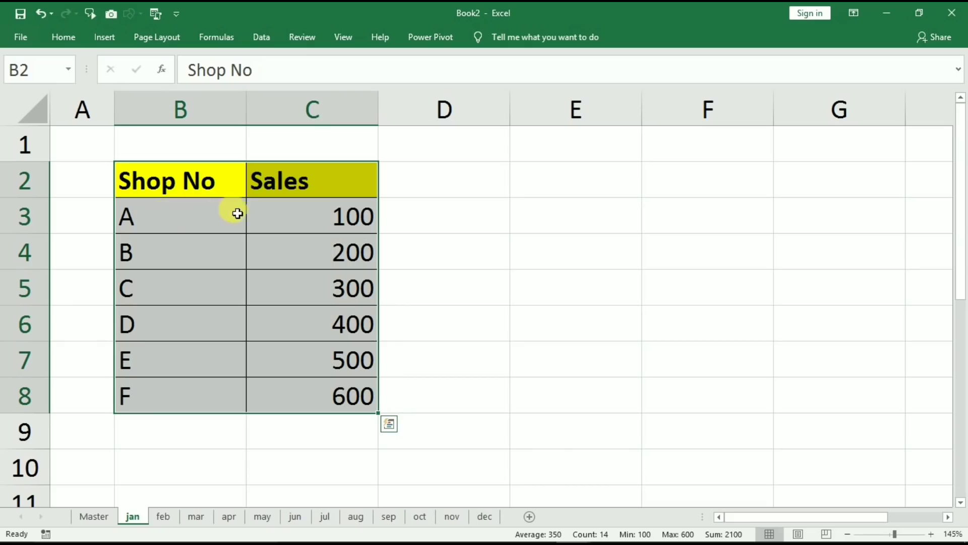
{"action": "left_click", "coordinate": [292, 217]}
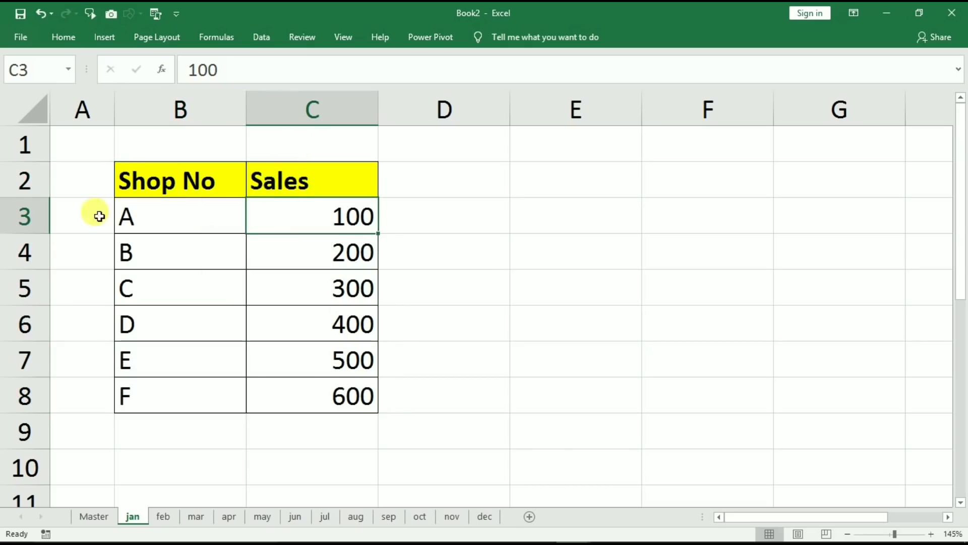
{"action": "left_click", "coordinate": [165, 516]}
{"action": "left_click", "coordinate": [194, 516]}
{"action": "left_click", "coordinate": [226, 516]}
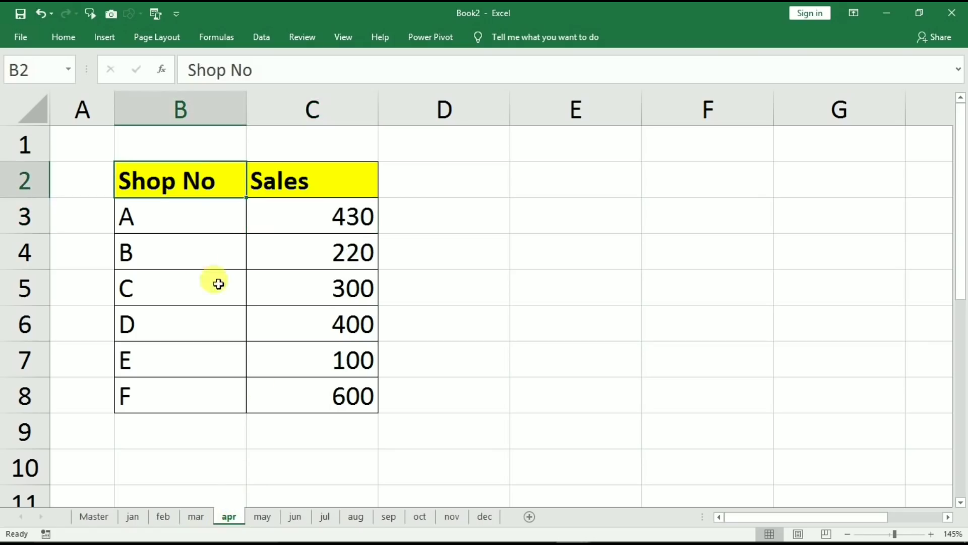
{"action": "left_click", "coordinate": [288, 205]}
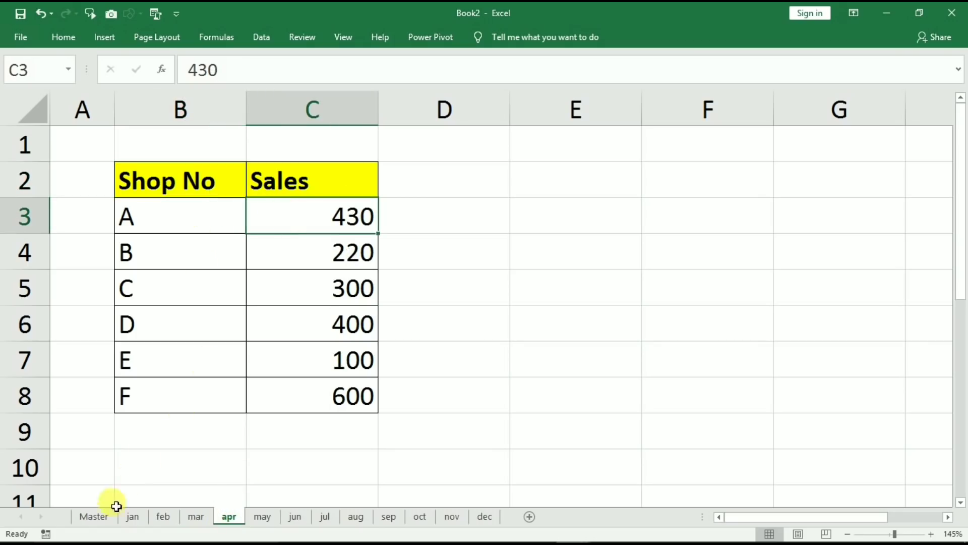
Enter the formula =SUM(jan:dec!C3) in cell C3 of the Master sheet to total shop A's sales across all monthly sheets.
{"action": "left_click", "coordinate": [103, 517]}
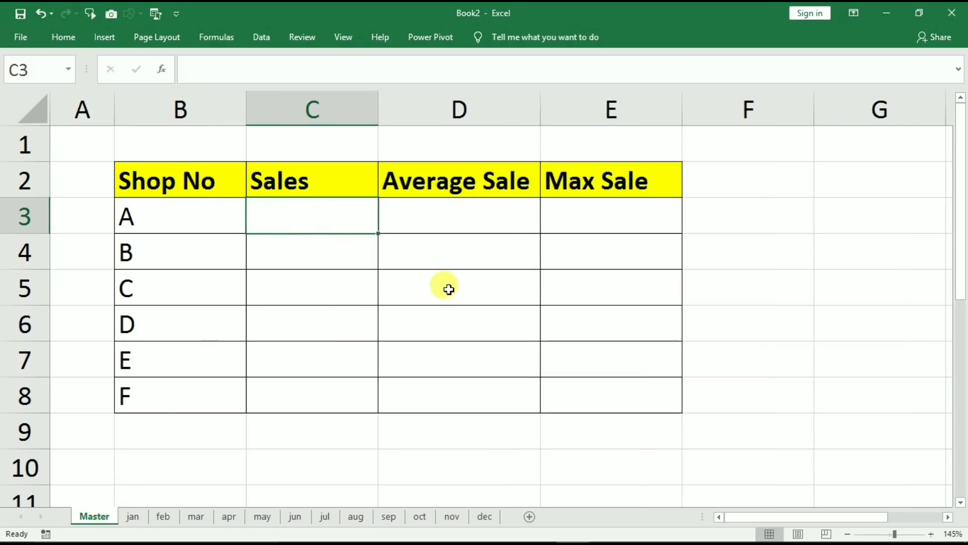
{"action": "type", "text": "=sum"}
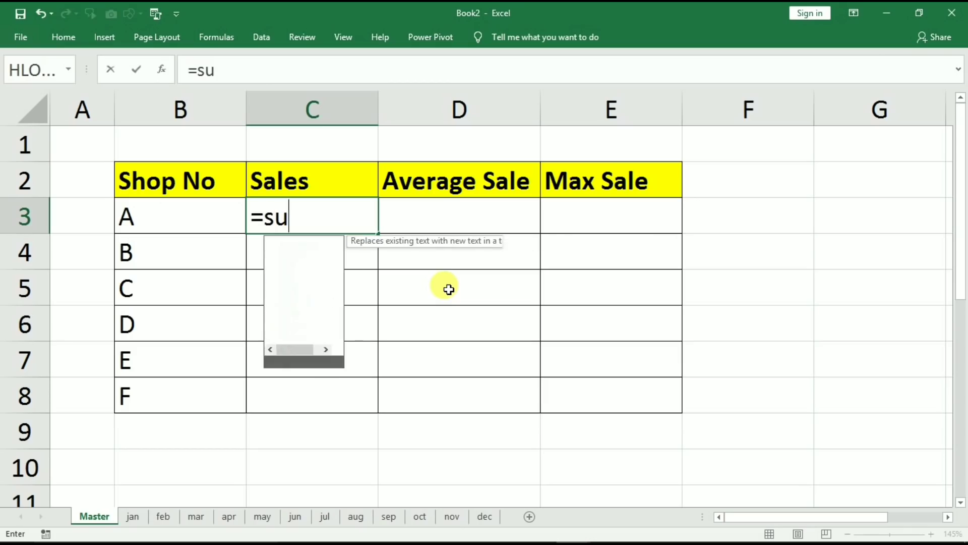
{"action": "type", "text": "("}
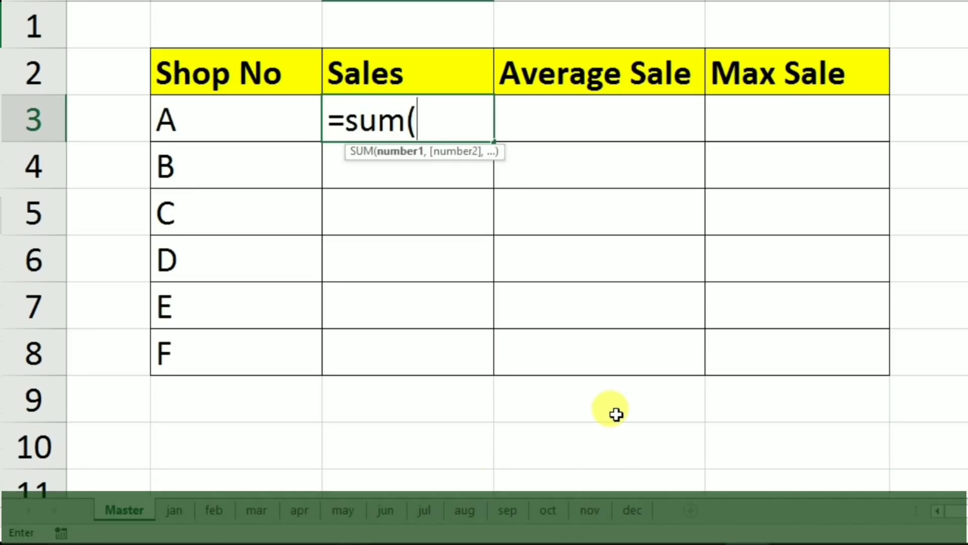
{"action": "type", "text": "jan"}
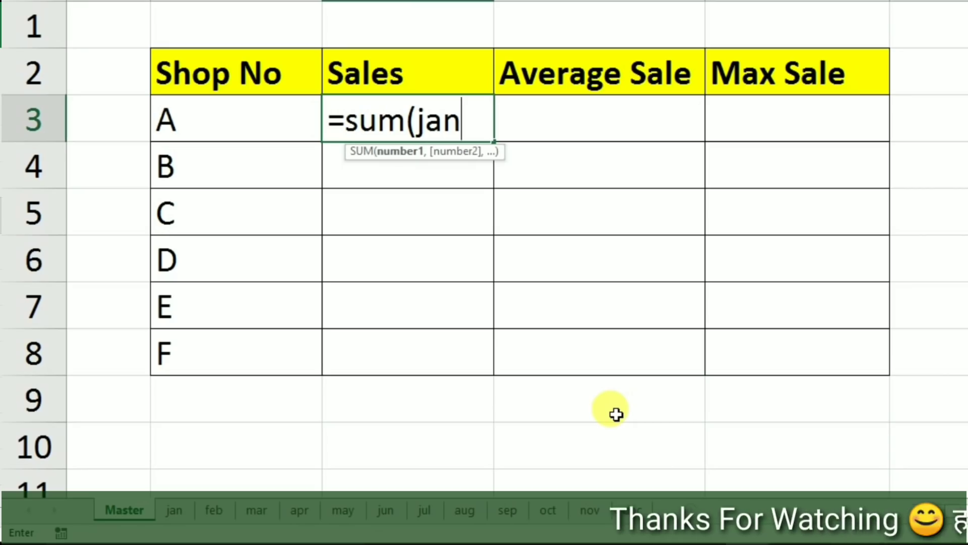
{"action": "type", "text": ":dec"}
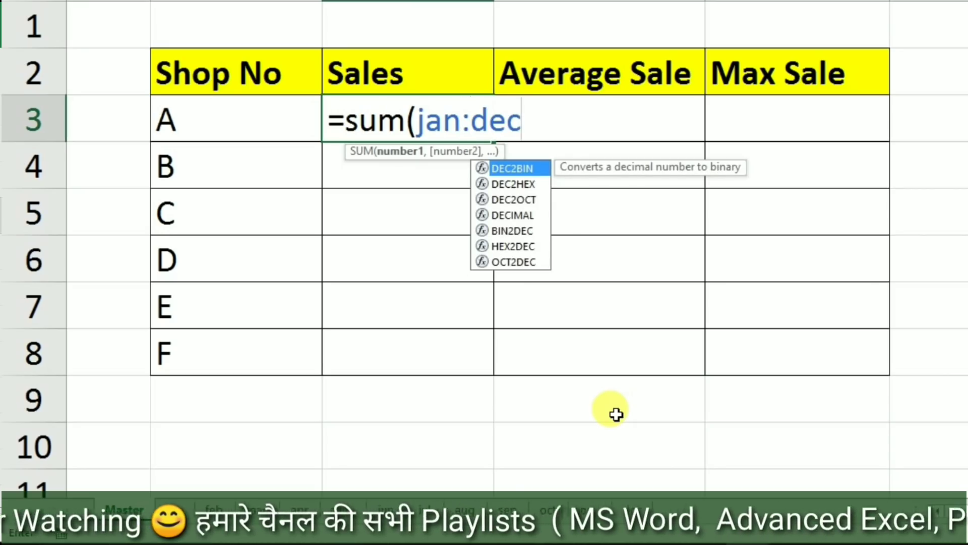
{"action": "type", "text": "!"}
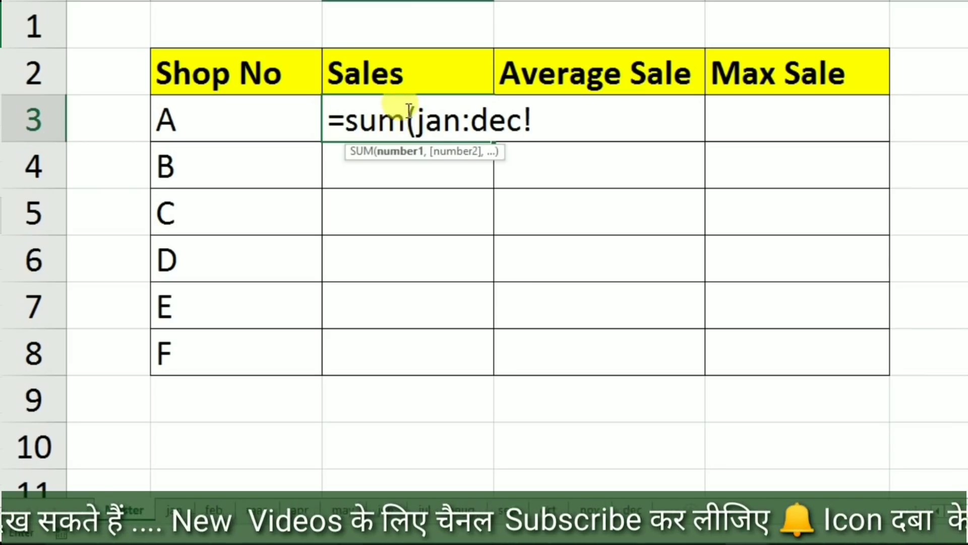
{"action": "type", "text": "c3"}
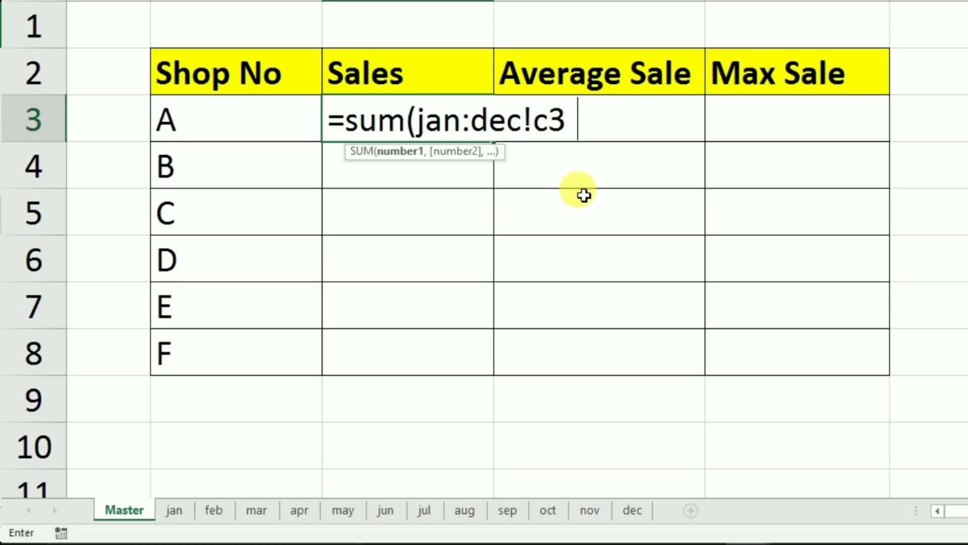
{"action": "type", "text": ")"}
{"action": "key", "text": "Return"}
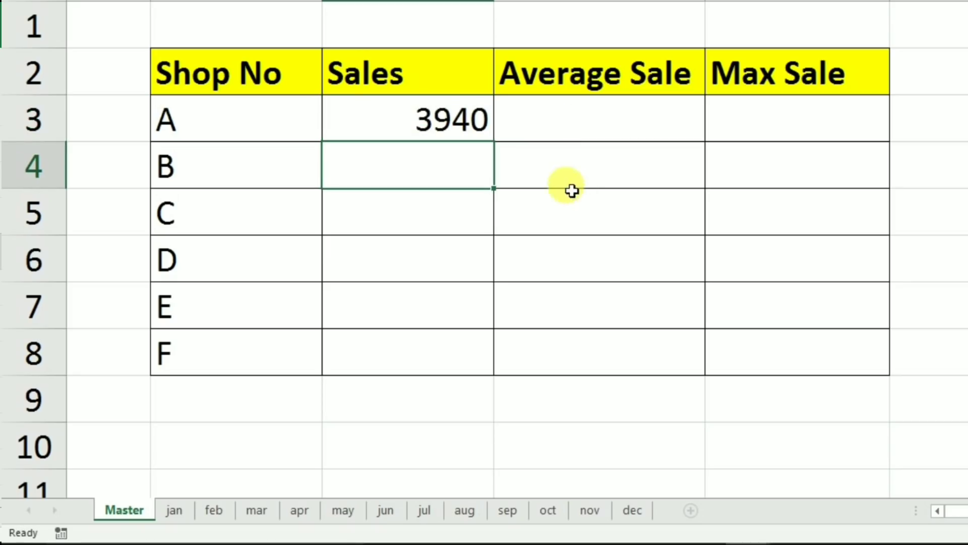
Check shop A's sales on the jan, feb and mar sheets, and inspect the sum formula in cell C3 on Master.
{"action": "left_click", "coordinate": [426, 121]}
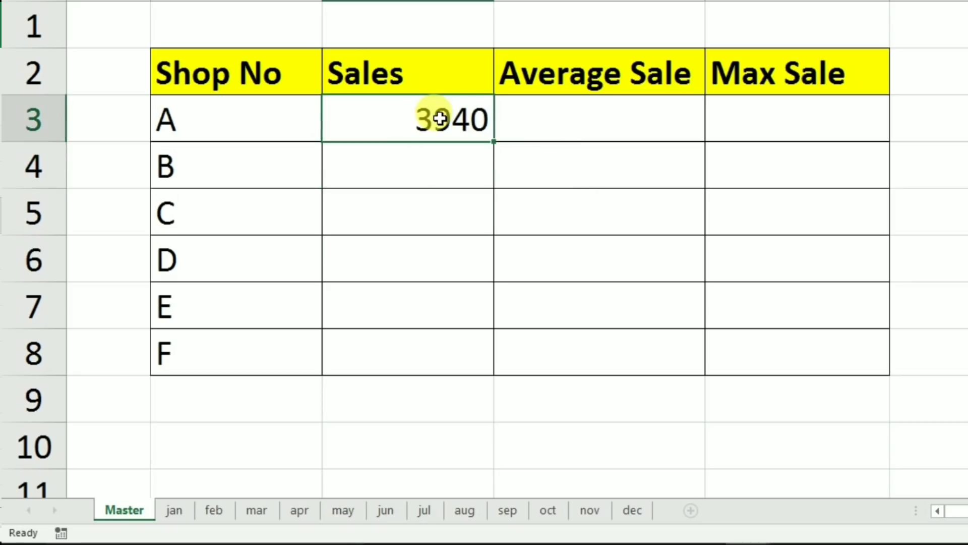
{"action": "left_click", "coordinate": [174, 509]}
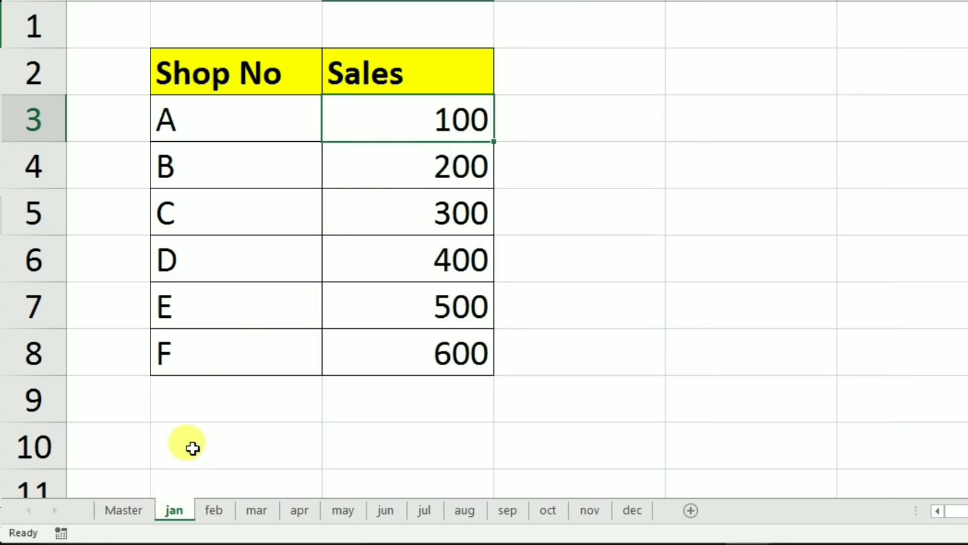
{"action": "left_click", "coordinate": [214, 509]}
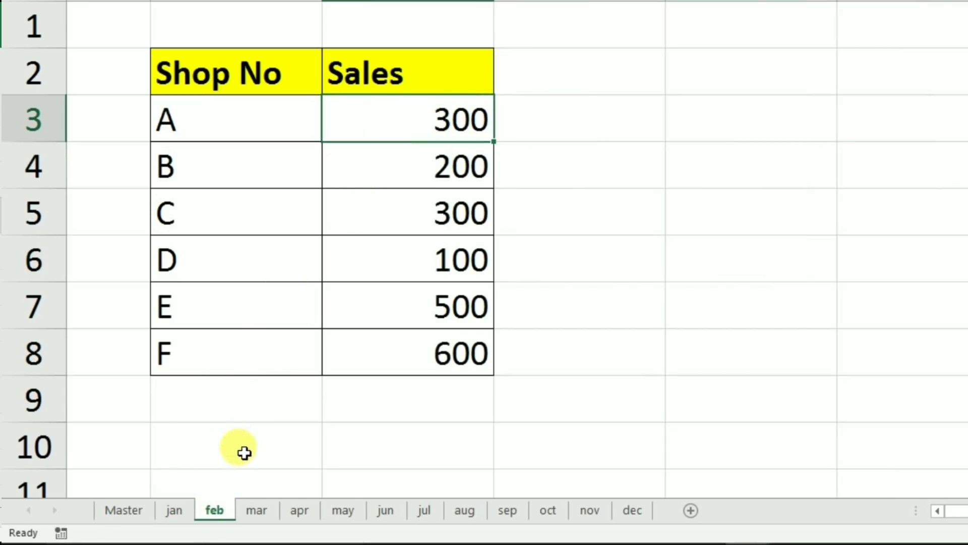
{"action": "left_click", "coordinate": [255, 510]}
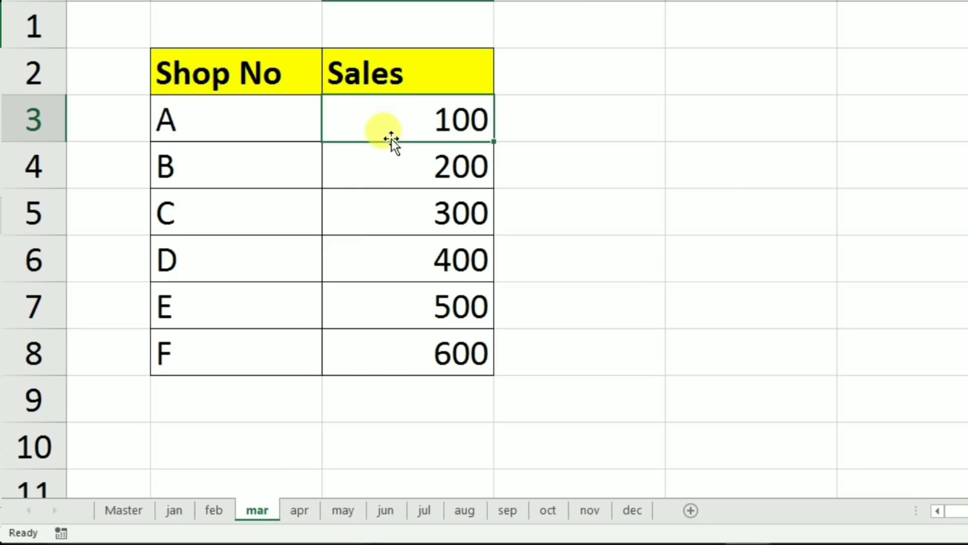
{"action": "left_click", "coordinate": [125, 510]}
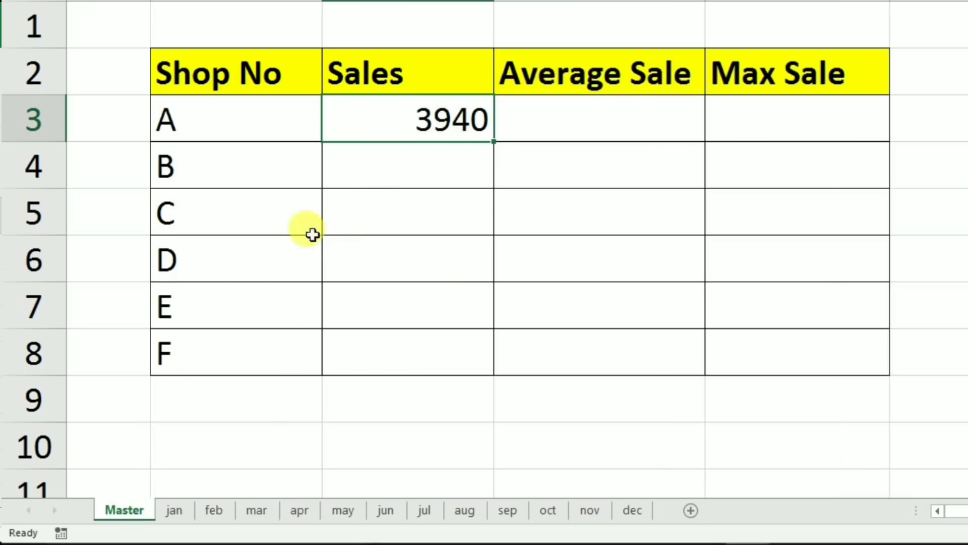
{"action": "double_click", "coordinate": [406, 127]}
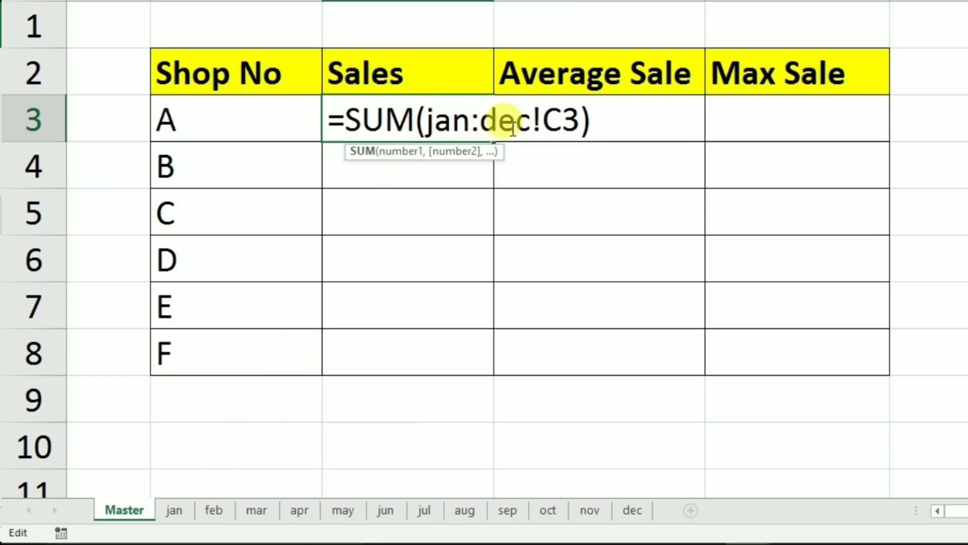
Fill the SUM formula in C3 of the Master sheet down to C8 for shops B to F.
{"action": "left_click", "coordinate": [532, 121]}
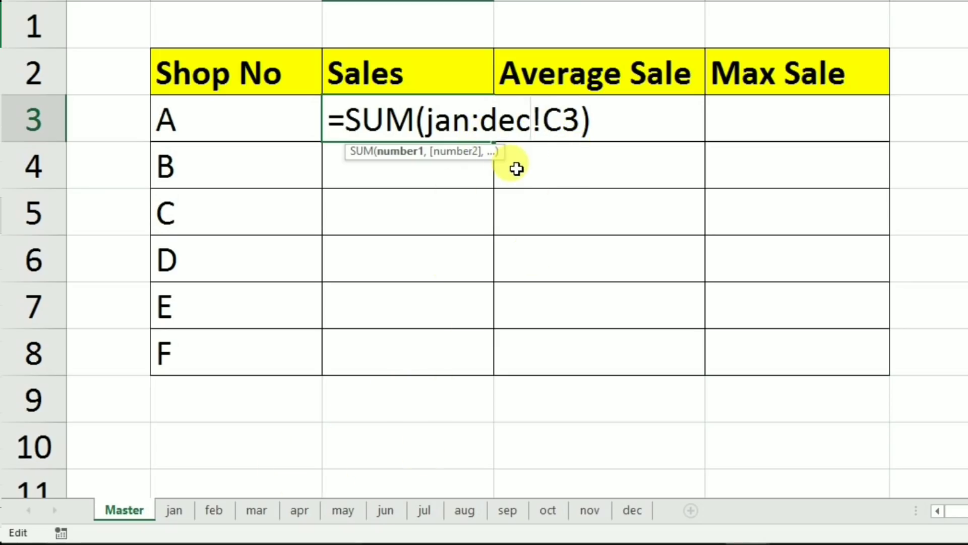
{"action": "key", "text": "Return"}
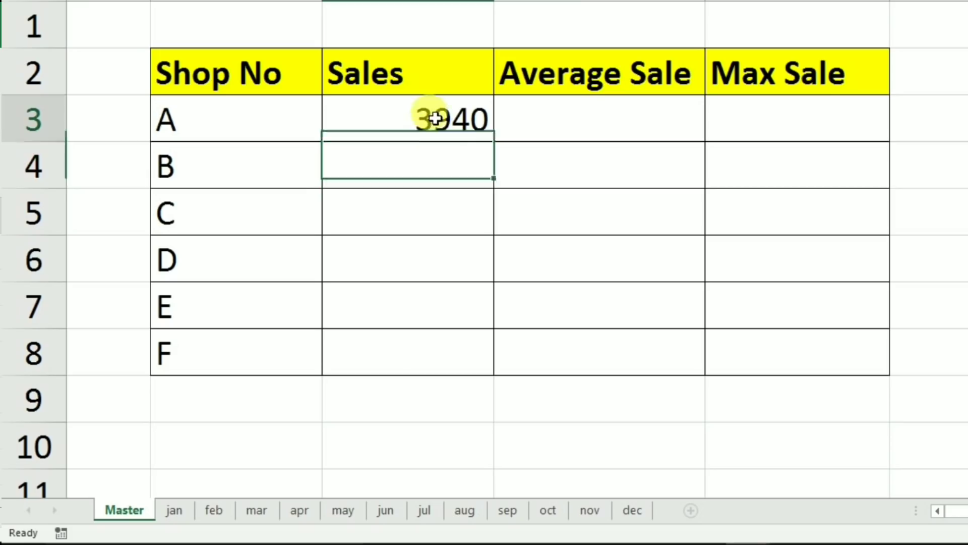
{"action": "left_click", "coordinate": [432, 119]}
{"action": "double_click", "coordinate": [497, 141]}
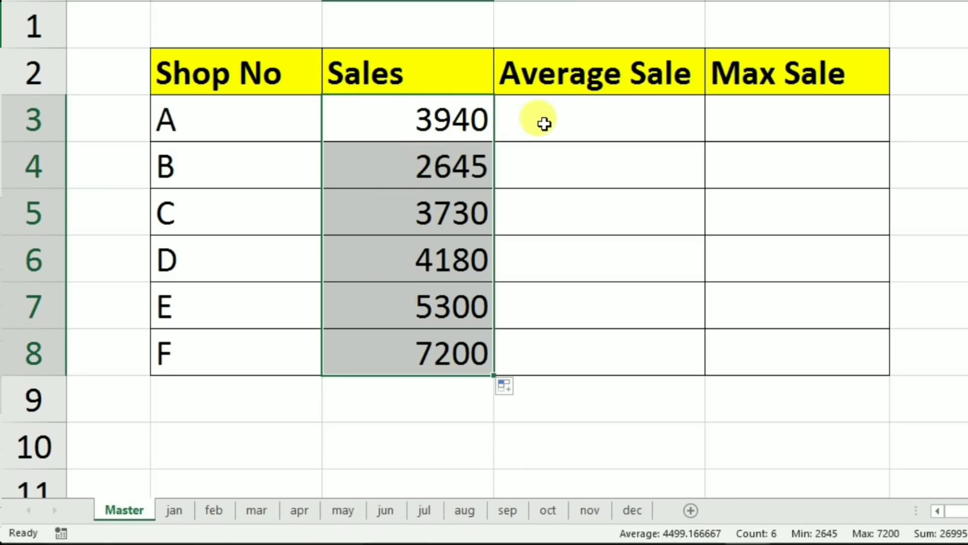
Inspect the SUM formula in C3 and clear the copied sales totals from C4:C8 on the Master sheet.
{"action": "left_click", "coordinate": [574, 115]}
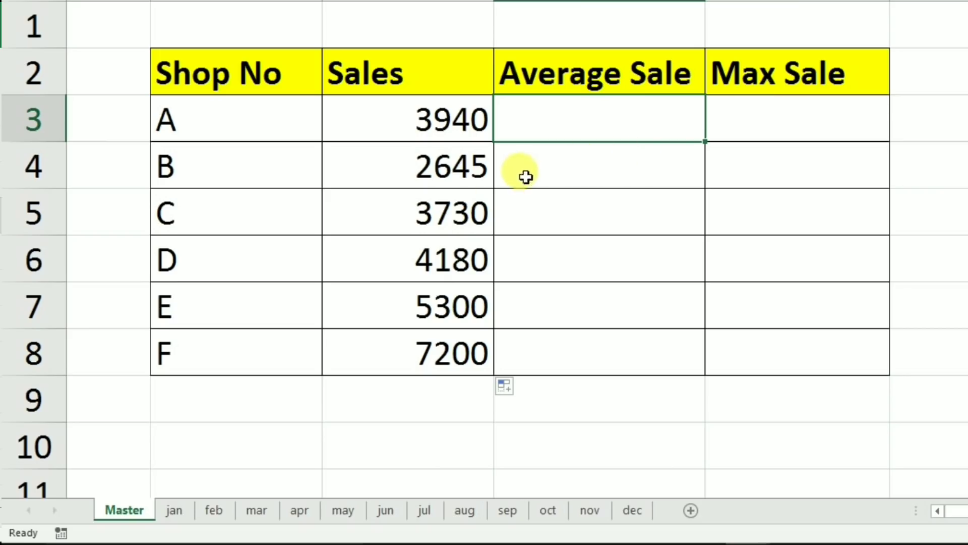
{"action": "double_click", "coordinate": [434, 123]}
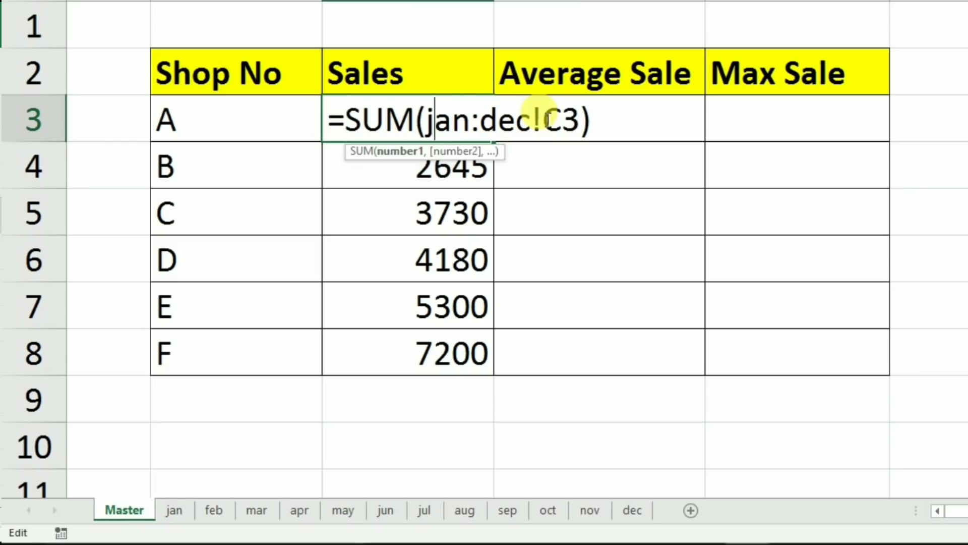
{"action": "key", "text": "Return"}
{"action": "left_click_drag", "start_coordinate": [439, 165], "coordinate": [432, 357]}
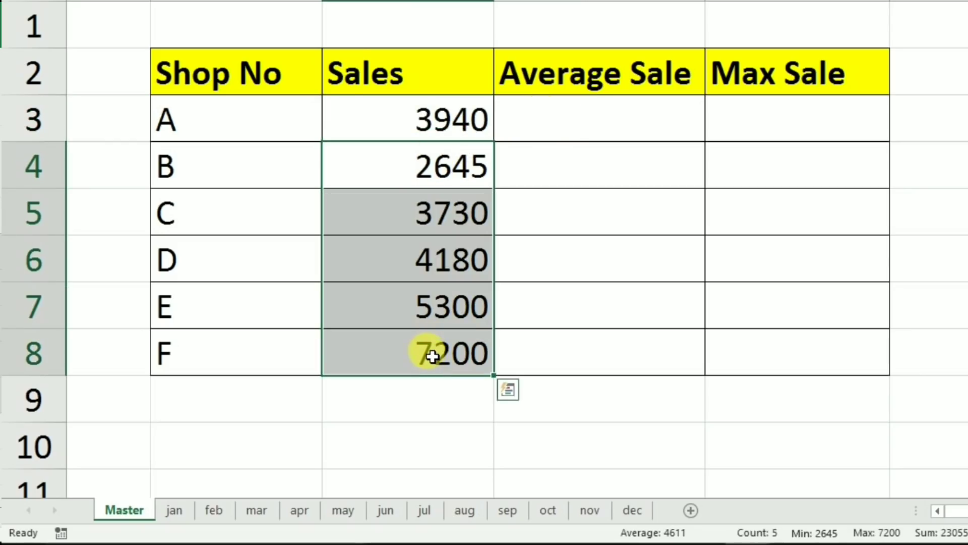
{"action": "key", "text": "Delete"}
Change the formula in C3 of the Master sheet to =SUM(jan:apr!C3).
{"action": "double_click", "coordinate": [433, 123]}
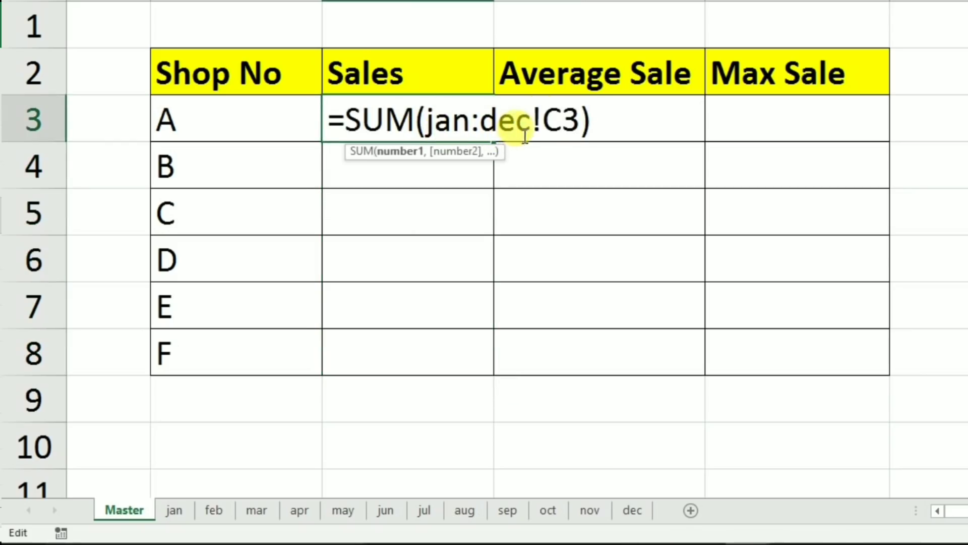
{"action": "key", "text": "Delete"}
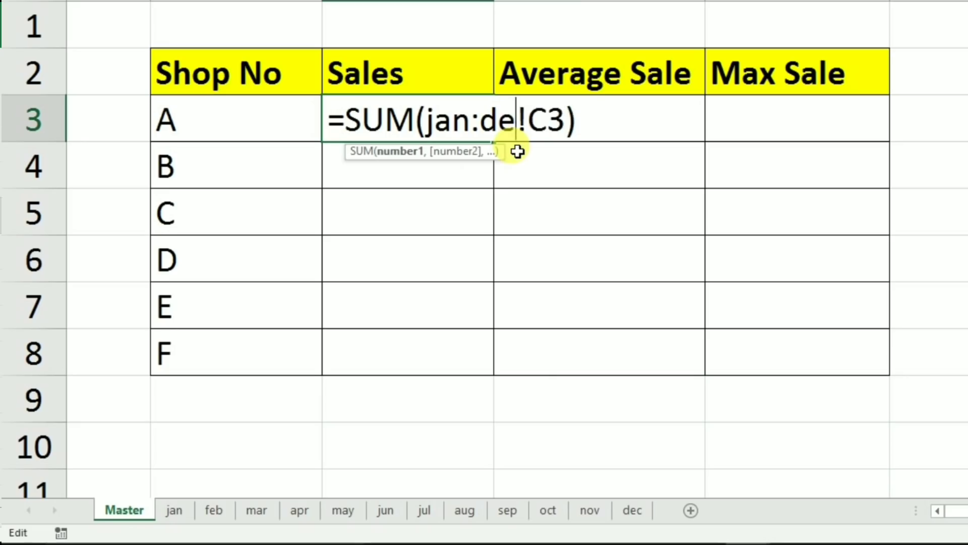
{"action": "key", "text": "BackSpace"}
{"action": "key", "text": "BackSpace"}
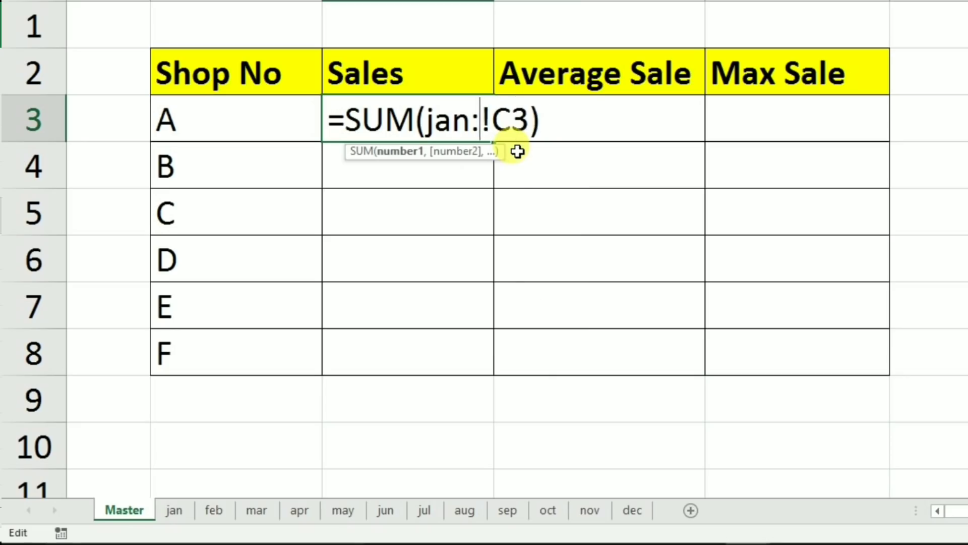
{"action": "type", "text": "apr"}
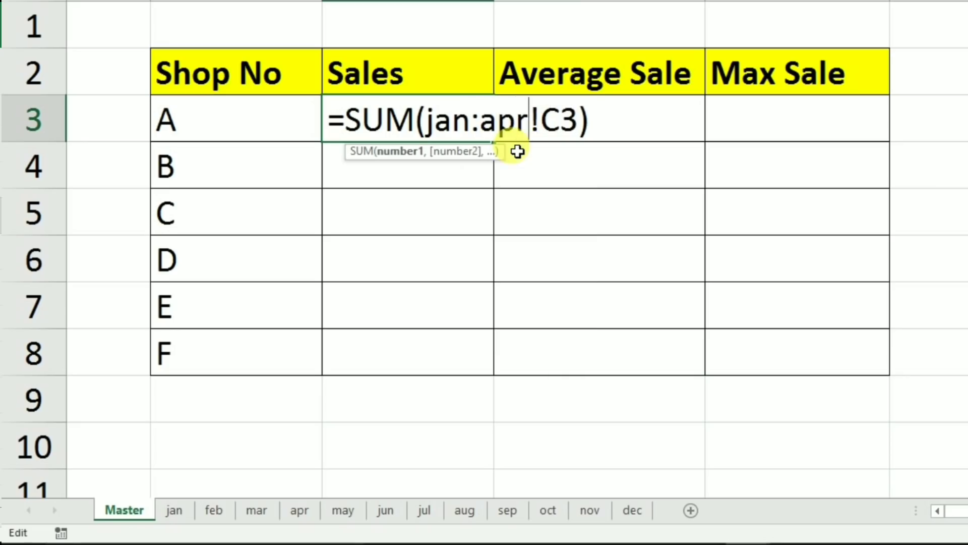
{"action": "key", "text": "Return"}
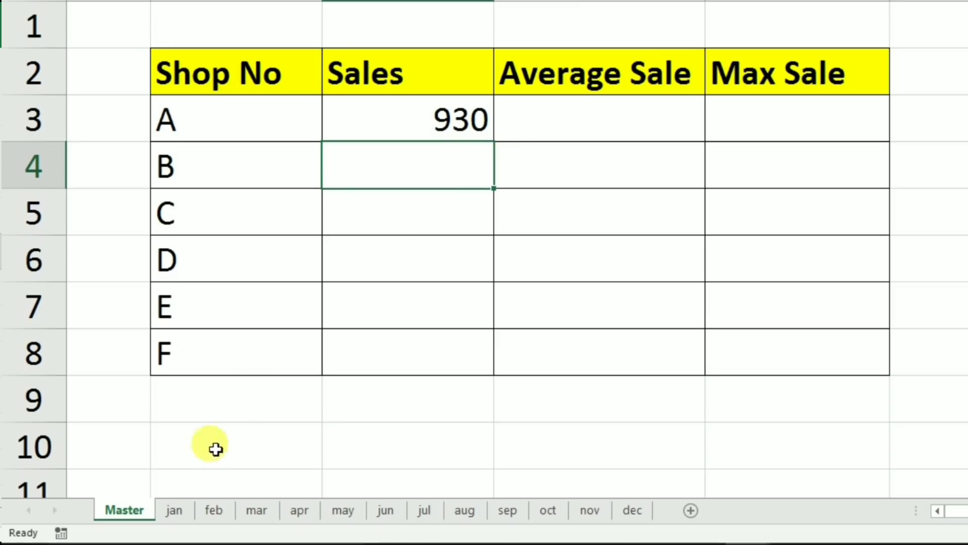
Compare shop A's sales on the jan, feb, mar and apr sheets with the total and formula in C3 on Master.
{"action": "left_click", "coordinate": [175, 510]}
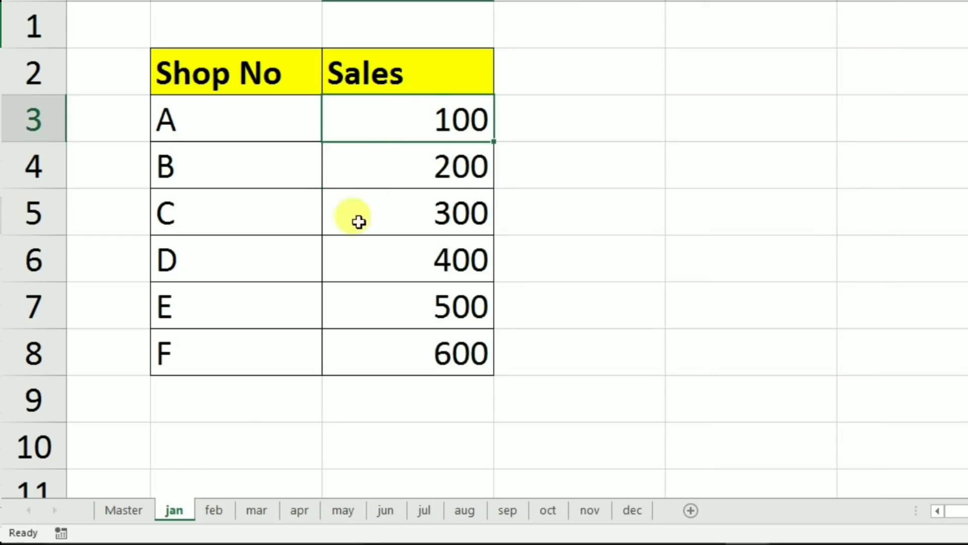
{"action": "left_click", "coordinate": [217, 511]}
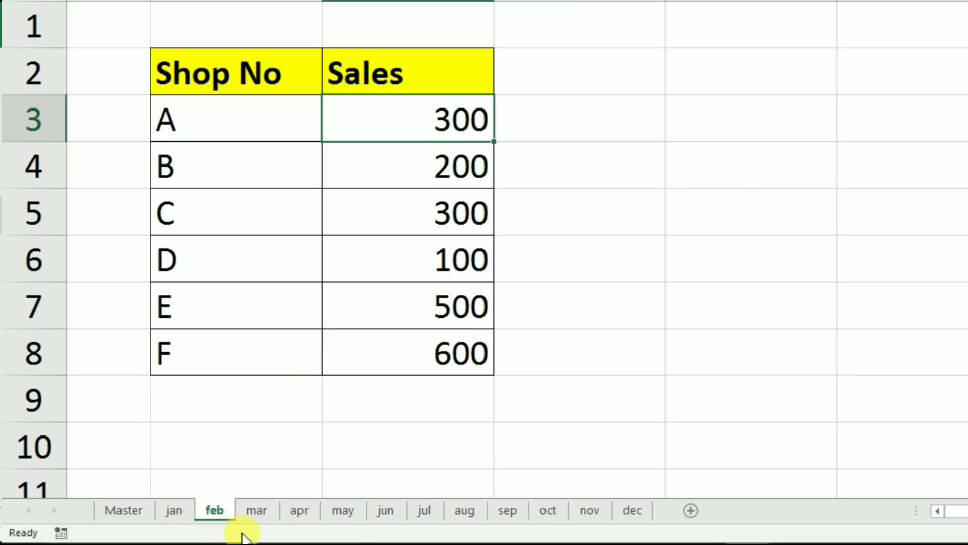
{"action": "left_click", "coordinate": [256, 511]}
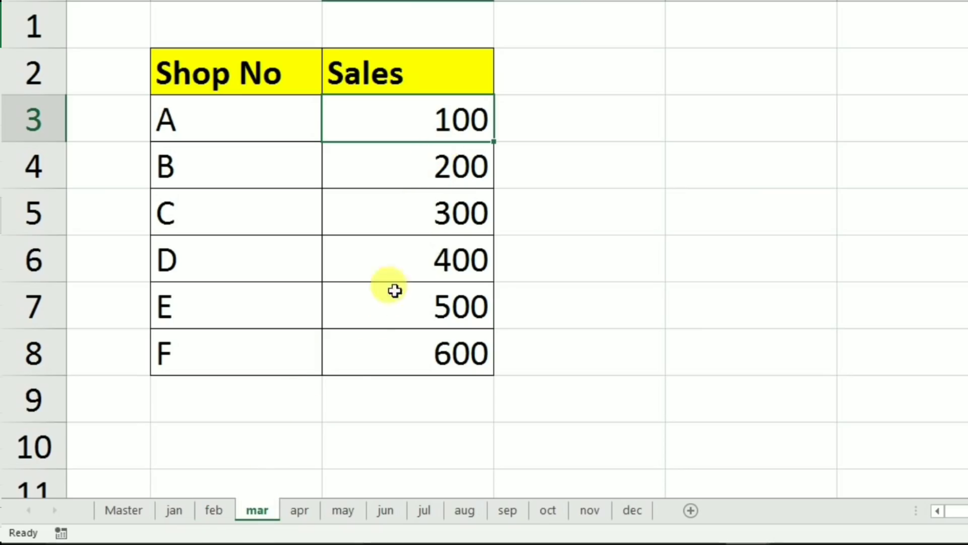
{"action": "left_click", "coordinate": [300, 510]}
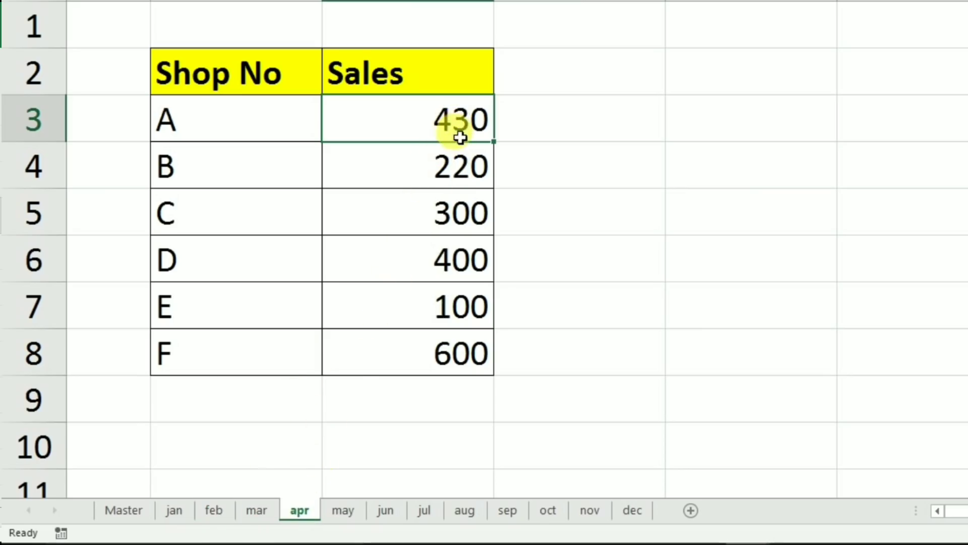
{"action": "left_click", "coordinate": [124, 512]}
{"action": "left_click", "coordinate": [444, 127]}
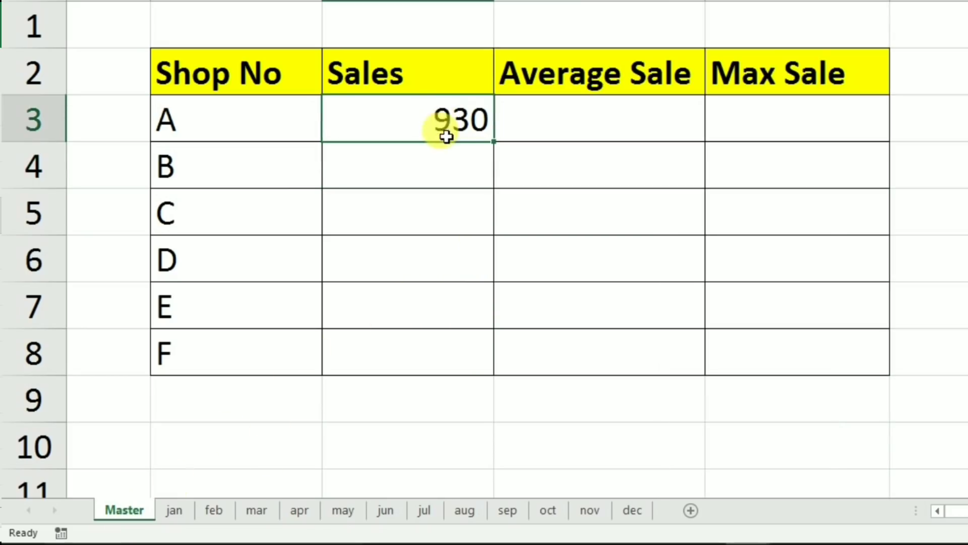
{"action": "double_click", "coordinate": [408, 116]}
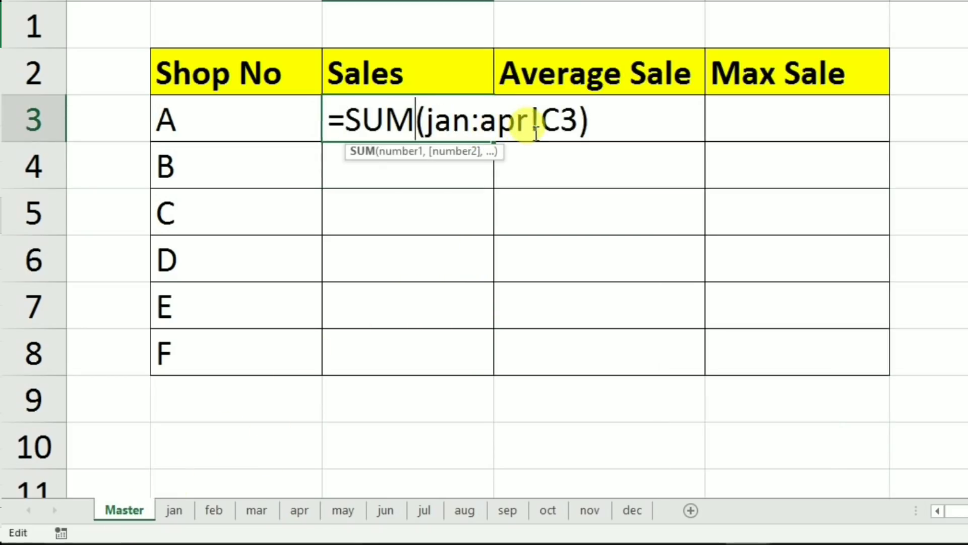
{"action": "key", "text": "Return"}
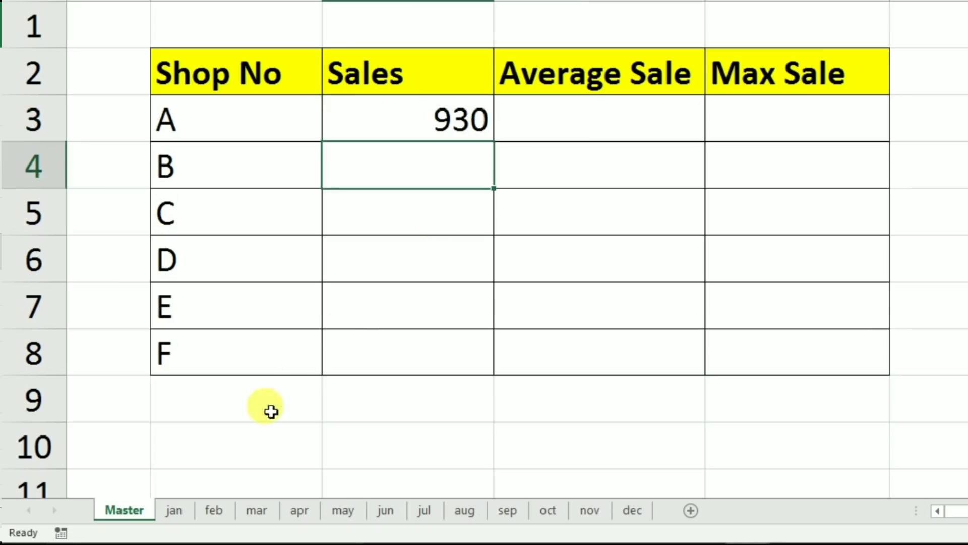
Move the jun sheet between the feb and mar sheets.
{"action": "left_click", "coordinate": [176, 510]}
{"action": "left_click", "coordinate": [298, 510]}
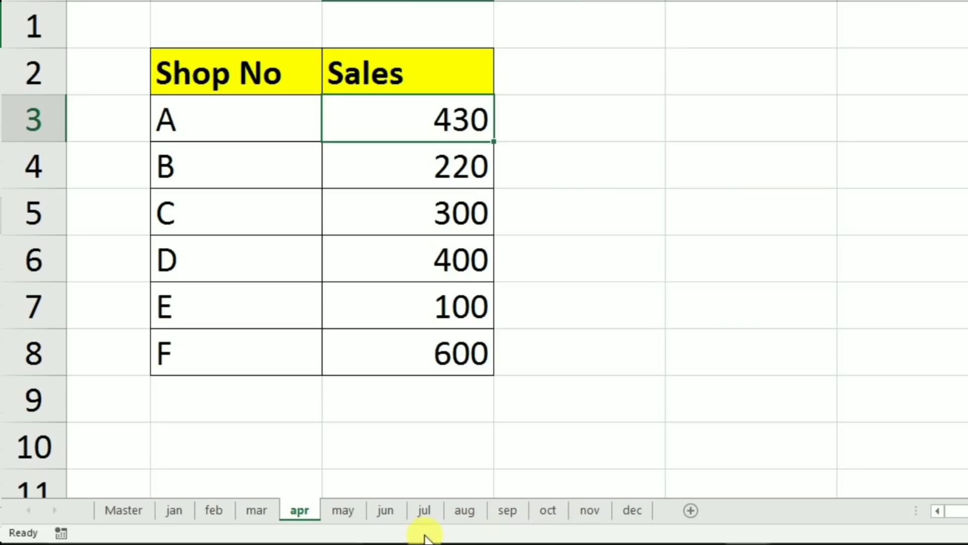
{"action": "left_click", "coordinate": [385, 515]}
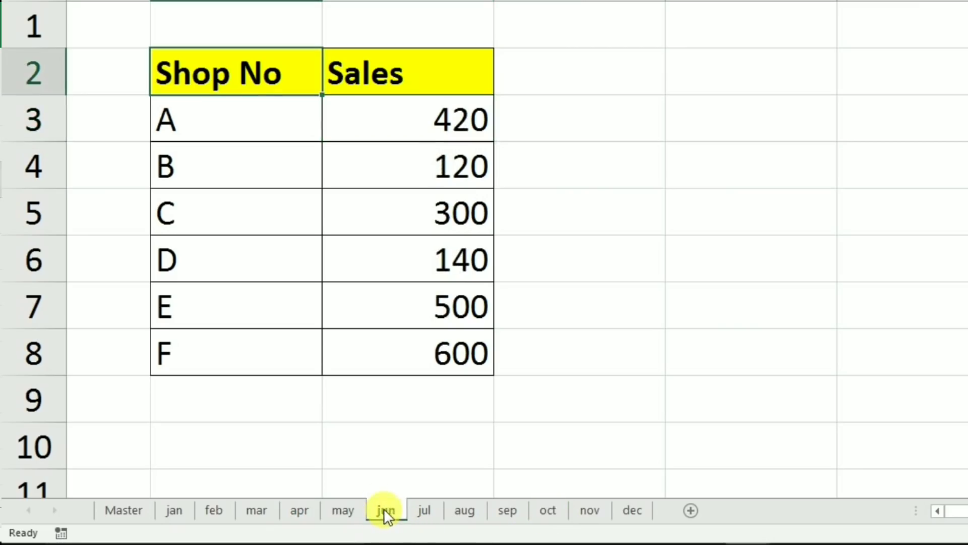
{"action": "left_click_drag", "start_coordinate": [307, 478], "coordinate": [238, 499]}
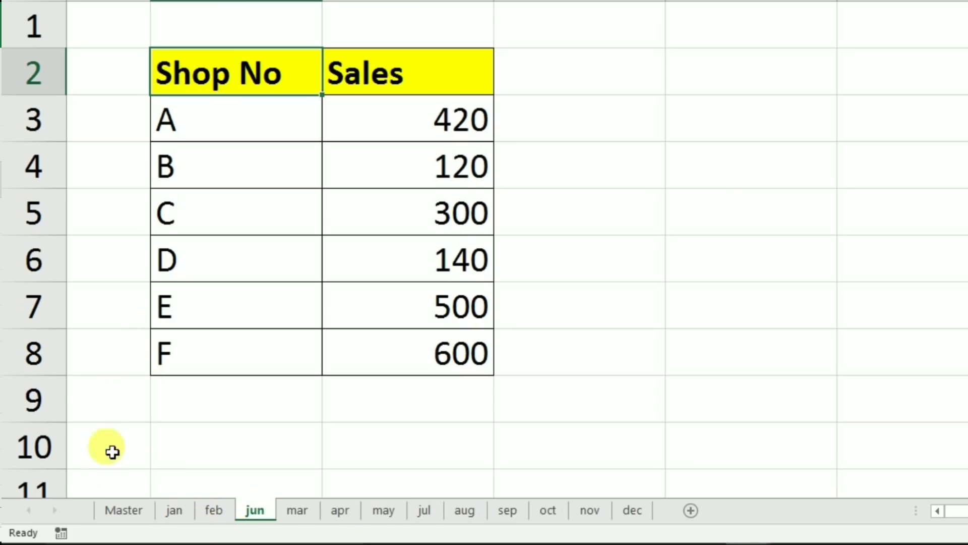
Inspect shop A's total and formula in C3 on Master, and view the jan, mar and jul sheets.
{"action": "left_click", "coordinate": [120, 511]}
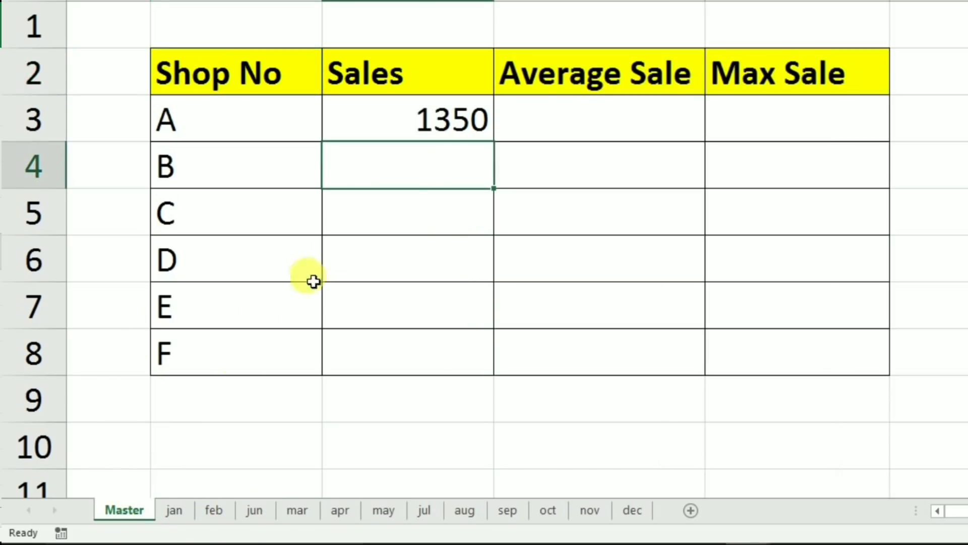
{"action": "left_click", "coordinate": [448, 126]}
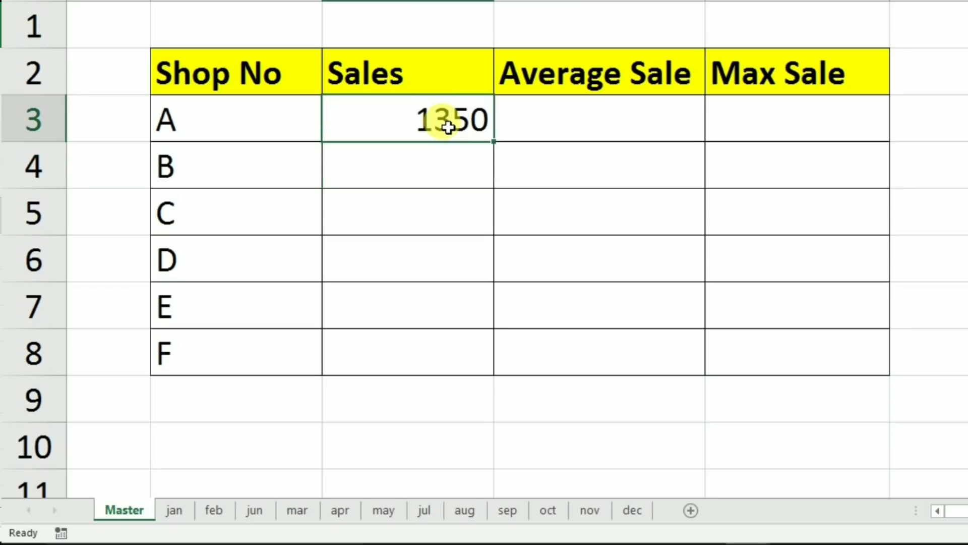
{"action": "double_click", "coordinate": [448, 126]}
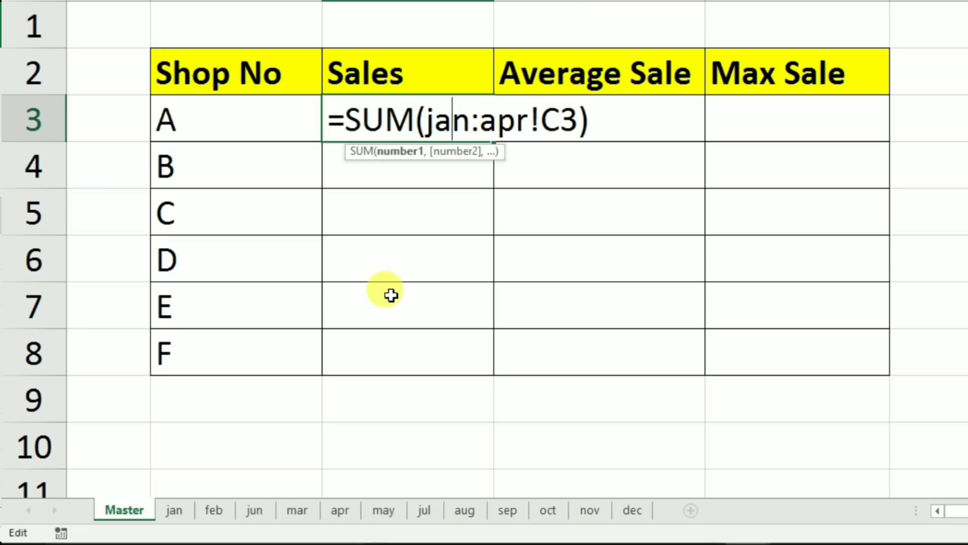
{"action": "key", "text": "Return"}
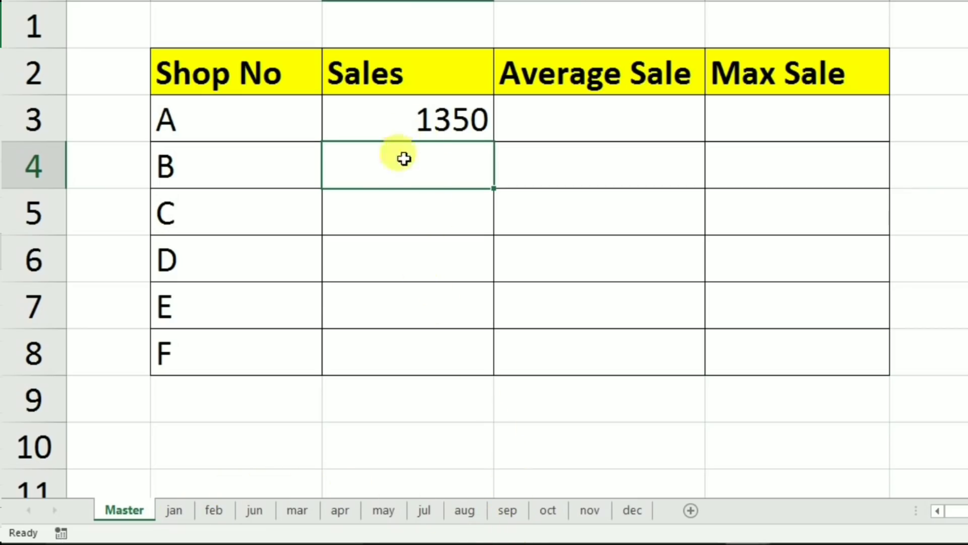
{"action": "left_click", "coordinate": [174, 509]}
{"action": "left_click", "coordinate": [297, 509]}
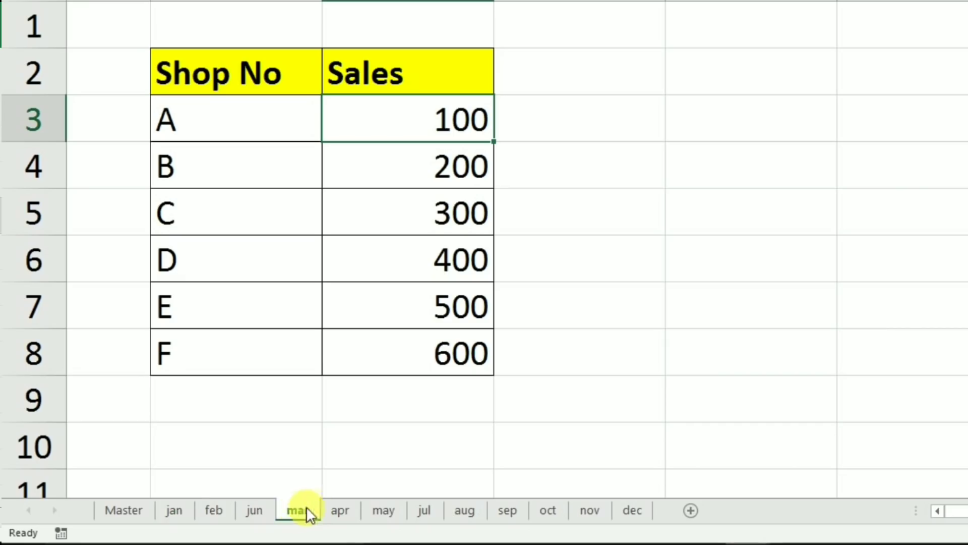
{"action": "left_click", "coordinate": [435, 513]}
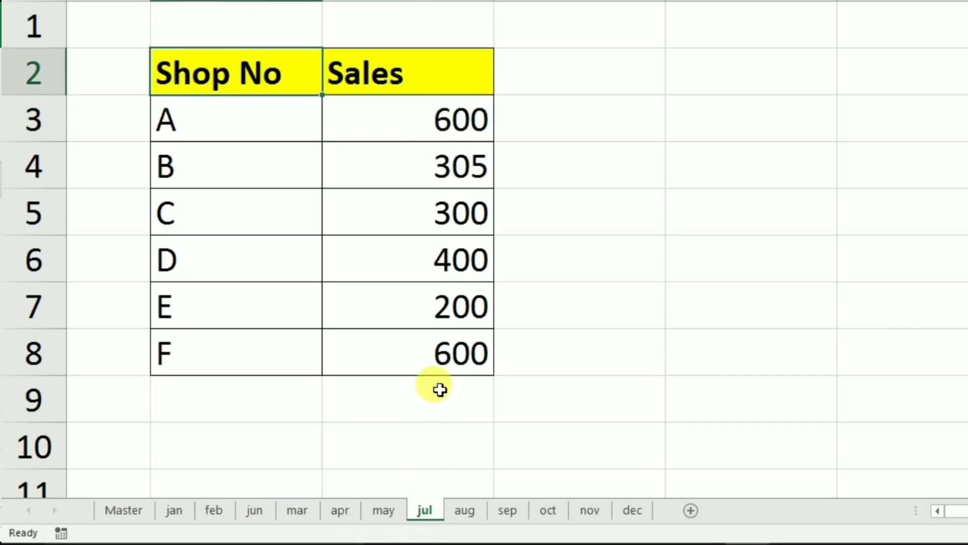
Replace the contents of C3 on the Master sheet with =SUM(jan!C3,mar!C3,jul!C3).
{"action": "left_click", "coordinate": [132, 510]}
{"action": "left_click", "coordinate": [391, 119]}
{"action": "key", "text": "Delete"}
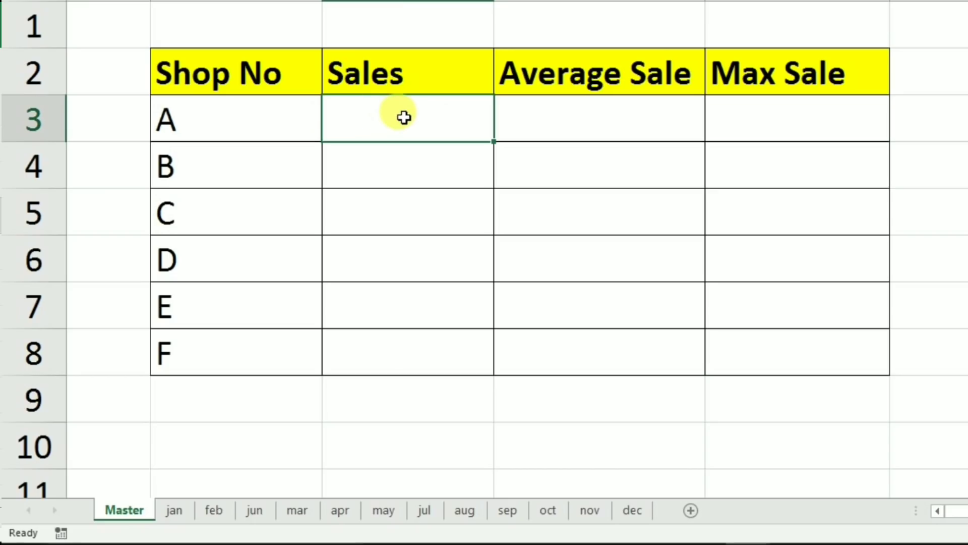
{"action": "type", "text": "=s"}
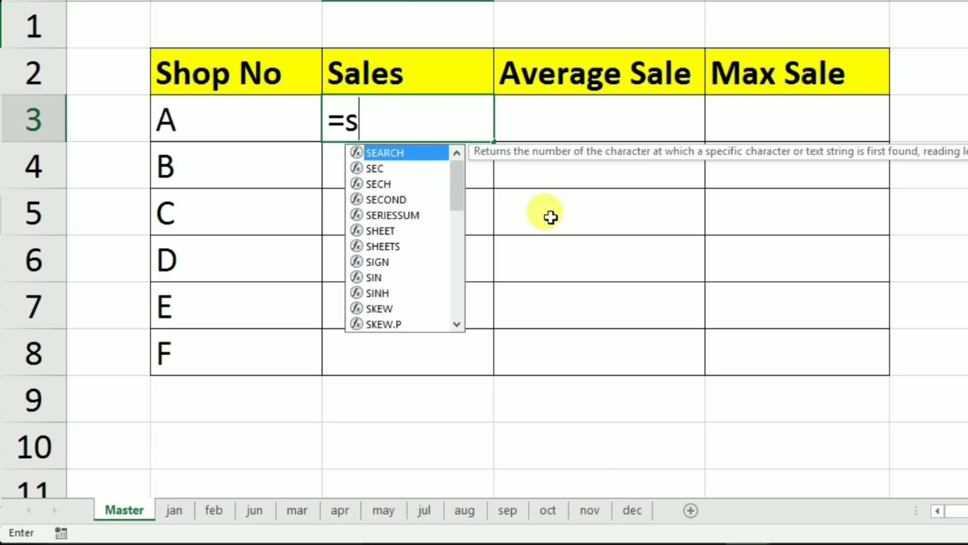
{"action": "type", "text": "um("}
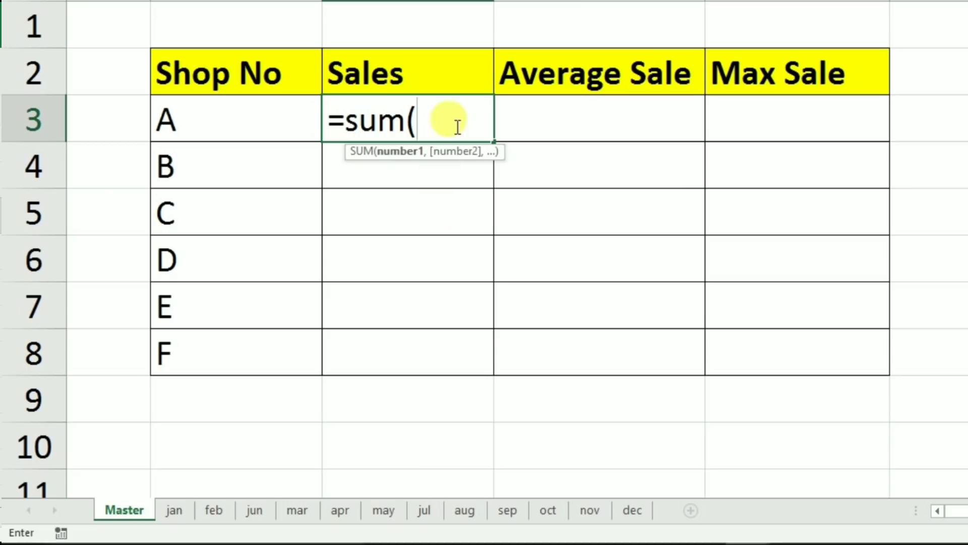
{"action": "type", "text": "jan"}
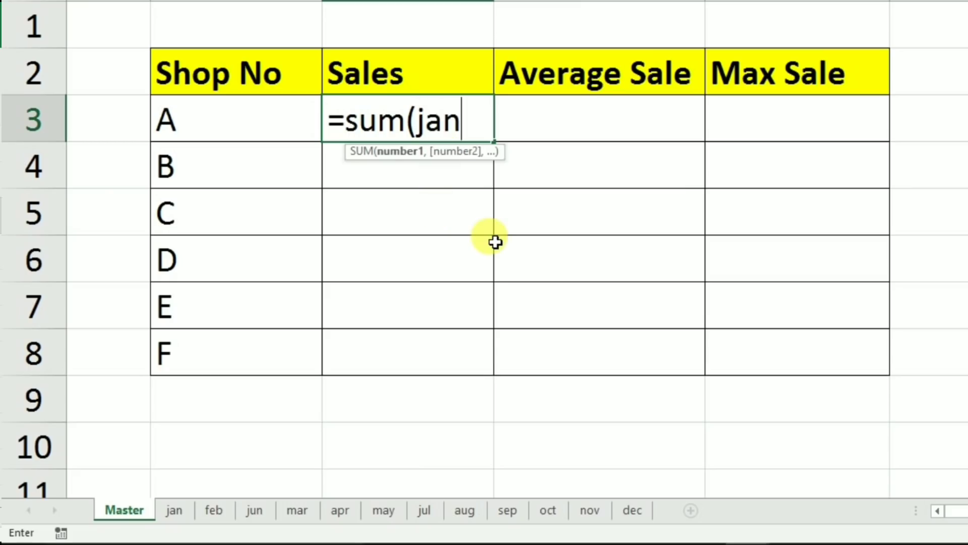
{"action": "type", "text": "!c3"}
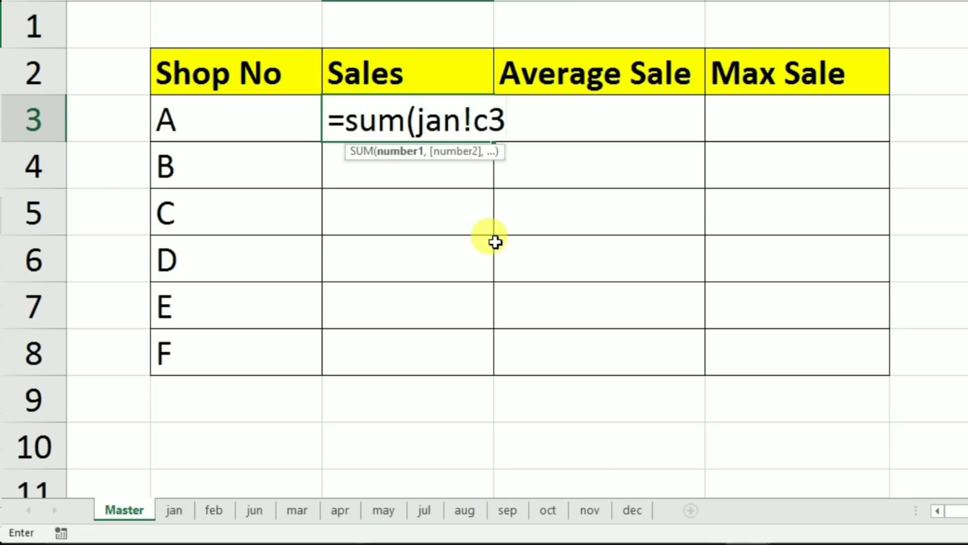
{"action": "type", "text": ","}
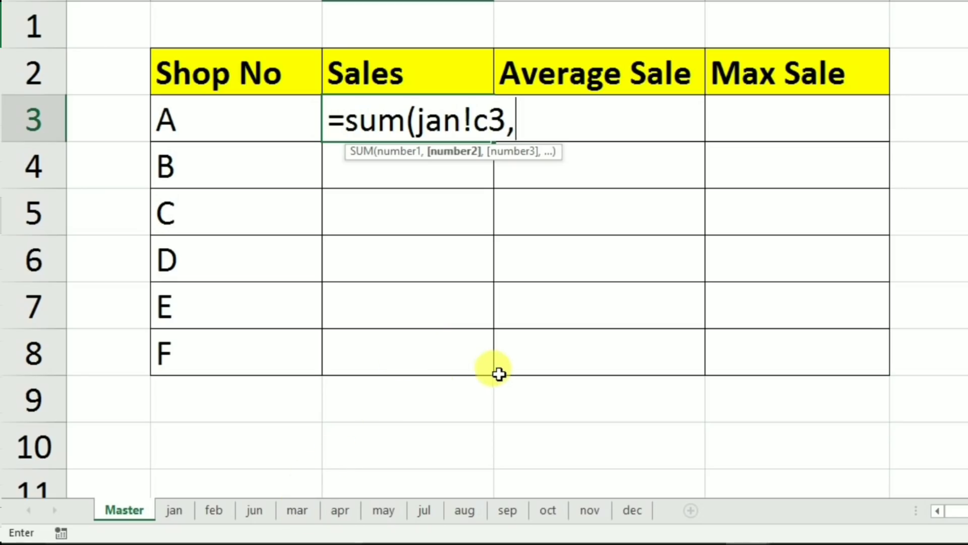
{"action": "type", "text": "mar"}
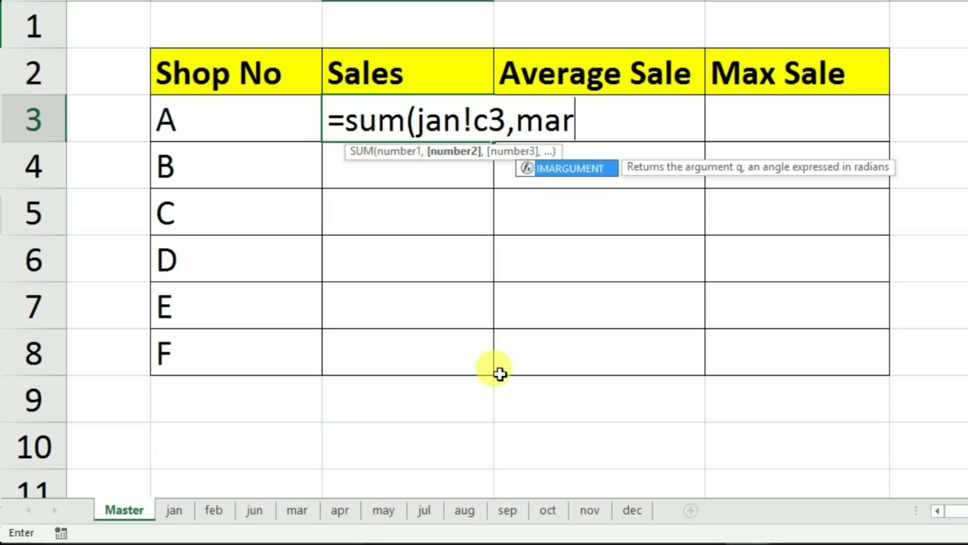
{"action": "type", "text": "!"}
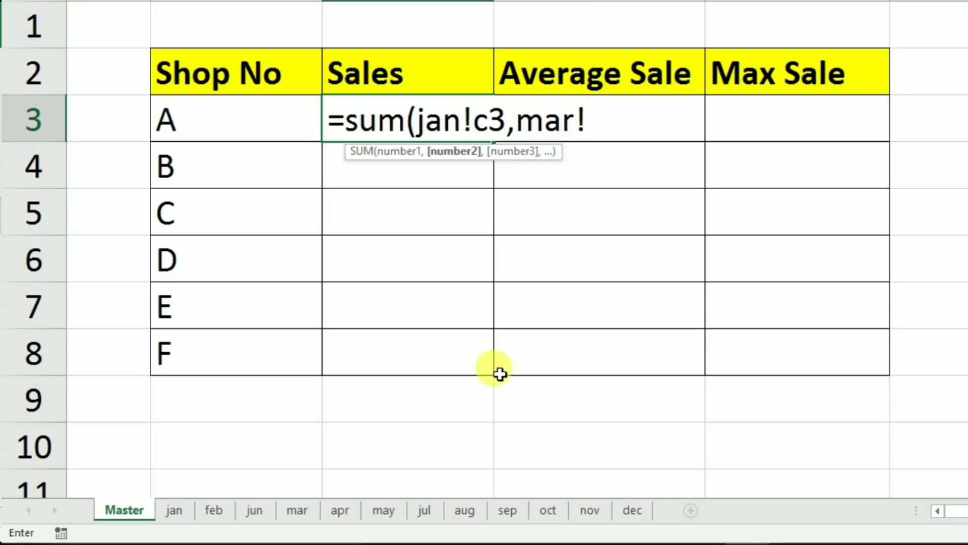
{"action": "type", "text": "c3"}
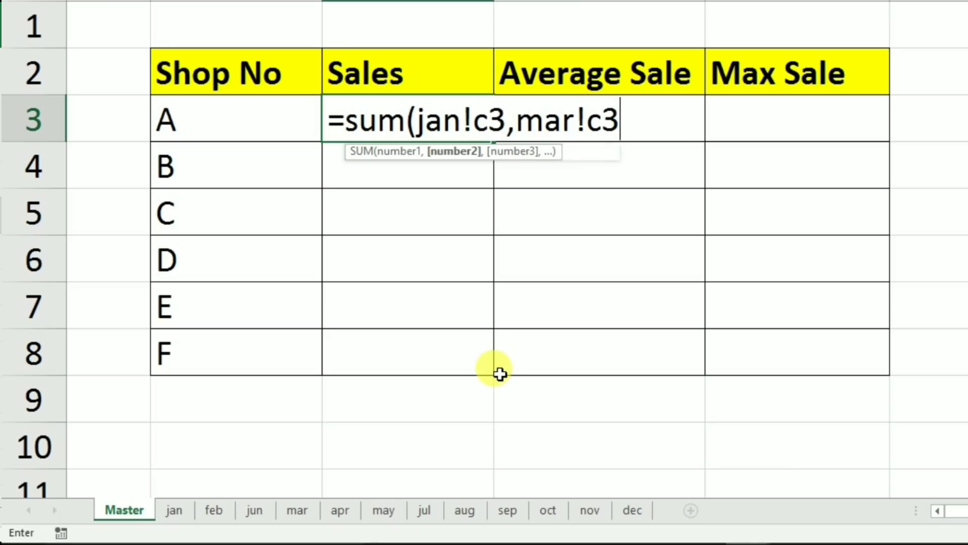
{"action": "type", "text": ","}
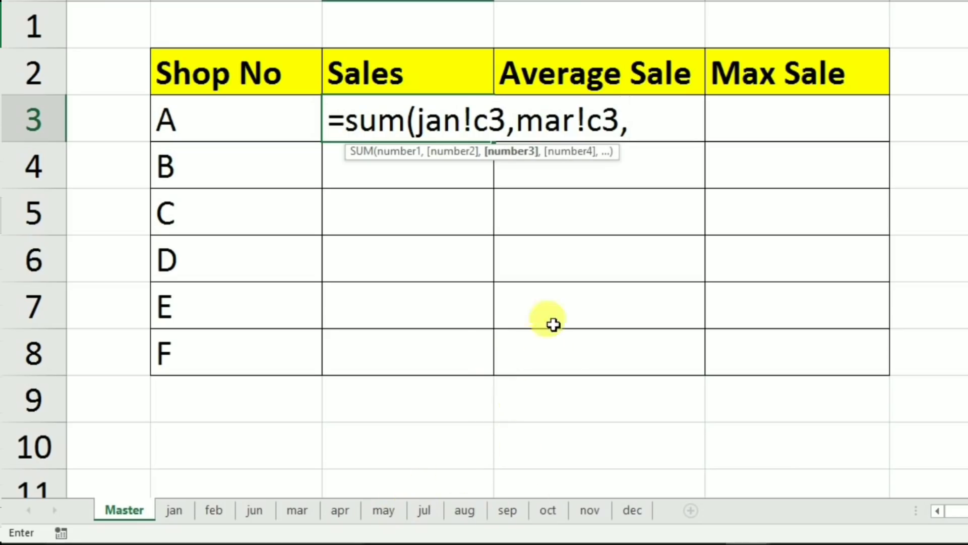
{"action": "type", "text": "jul"}
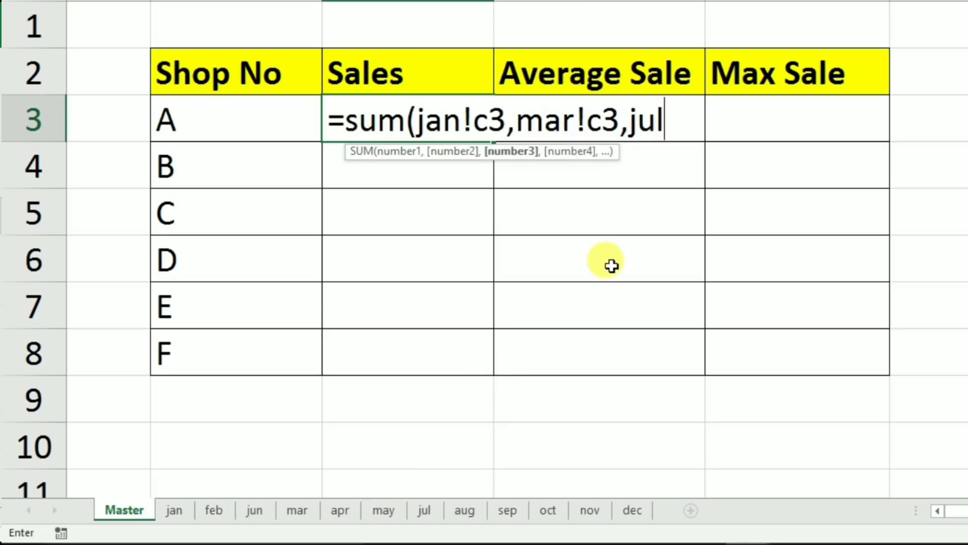
{"action": "type", "text": "!c3"}
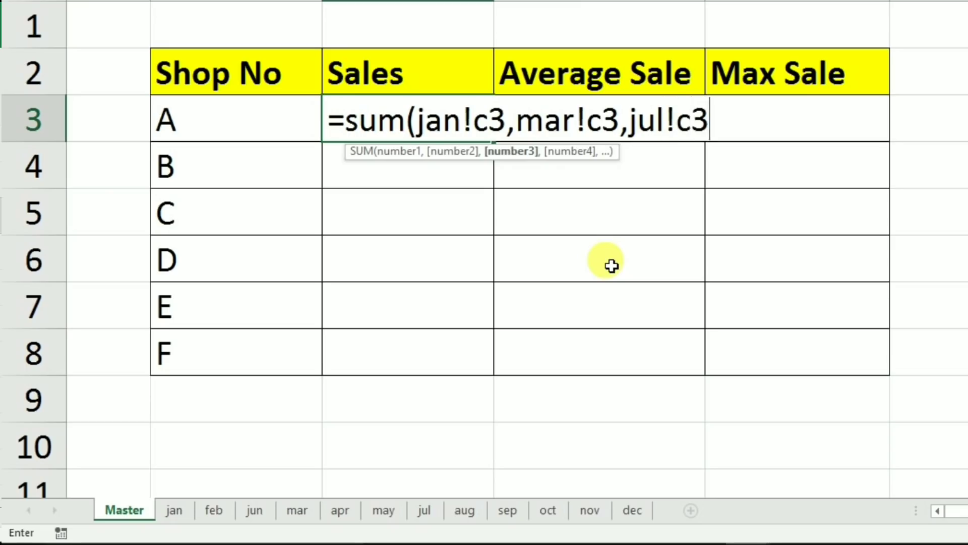
{"action": "type", "text": ")"}
{"action": "key", "text": "Return"}
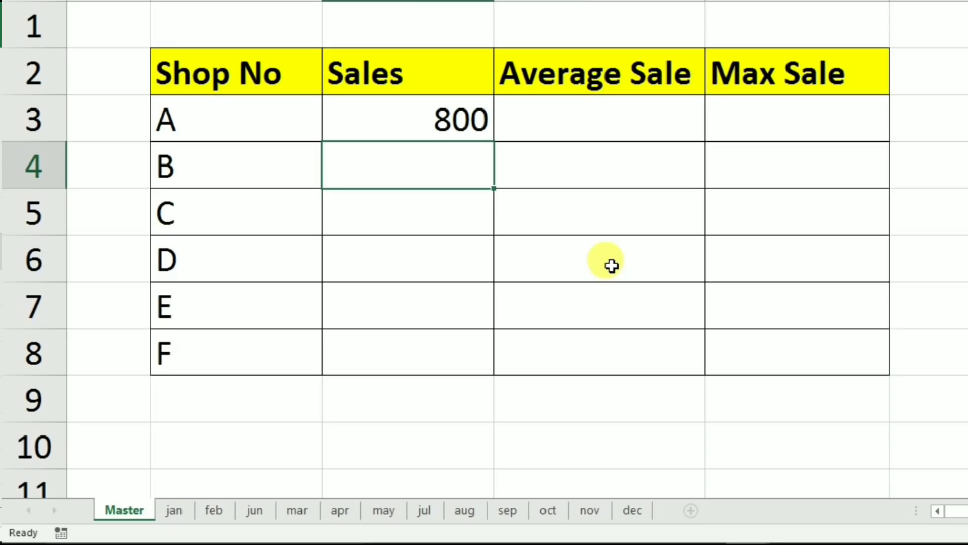
Fill the C3 sum formula down to C8 for the remaining shops and review the formula in C3.
{"action": "left_click", "coordinate": [474, 132]}
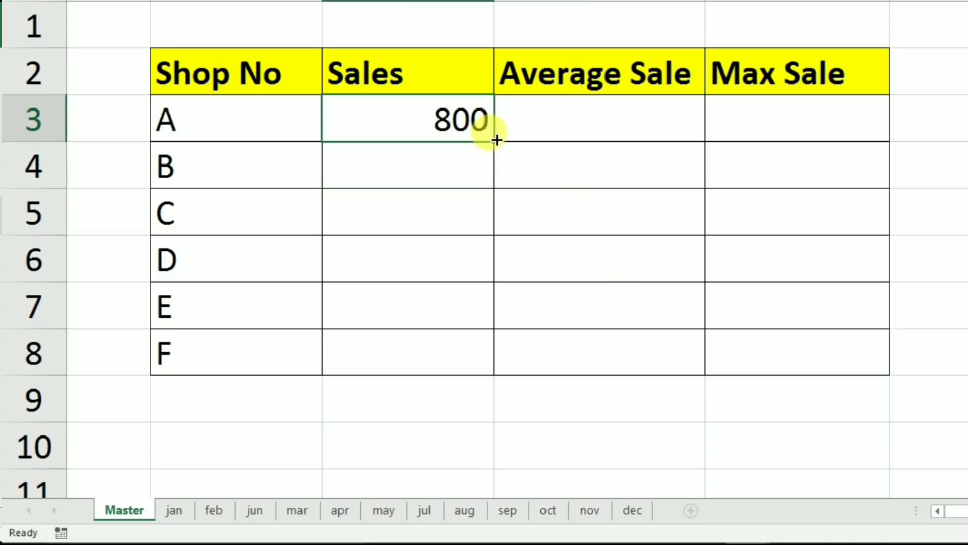
{"action": "double_click", "coordinate": [493, 141]}
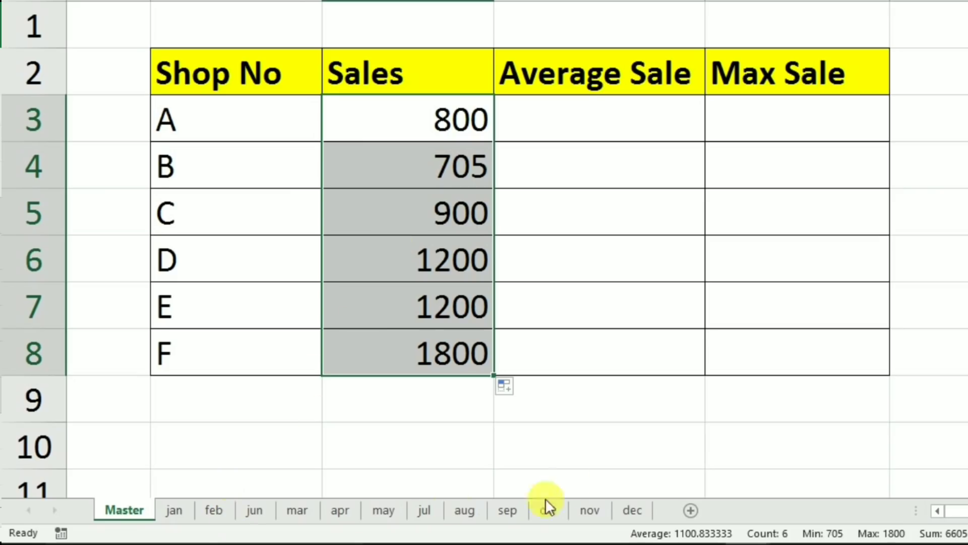
{"action": "left_click", "coordinate": [401, 116]}
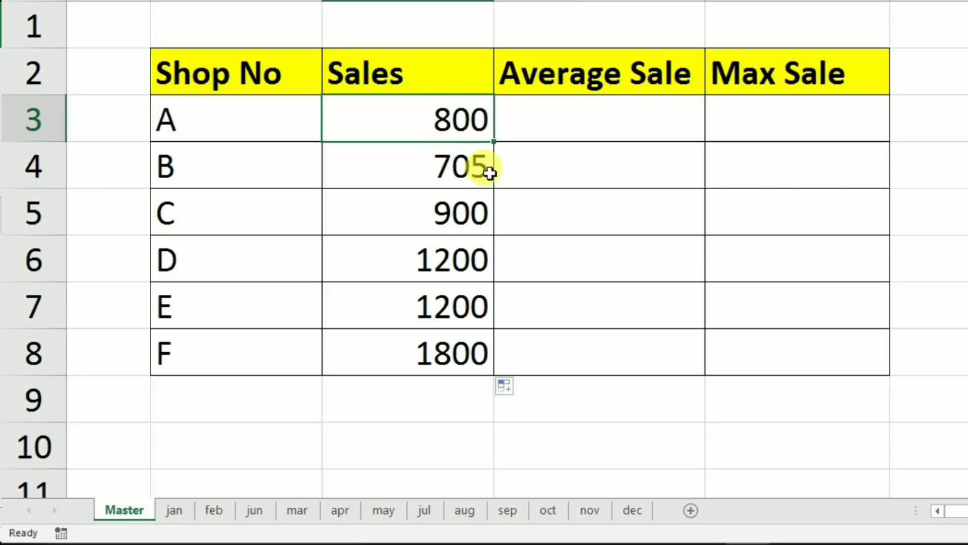
{"action": "double_click", "coordinate": [431, 126]}
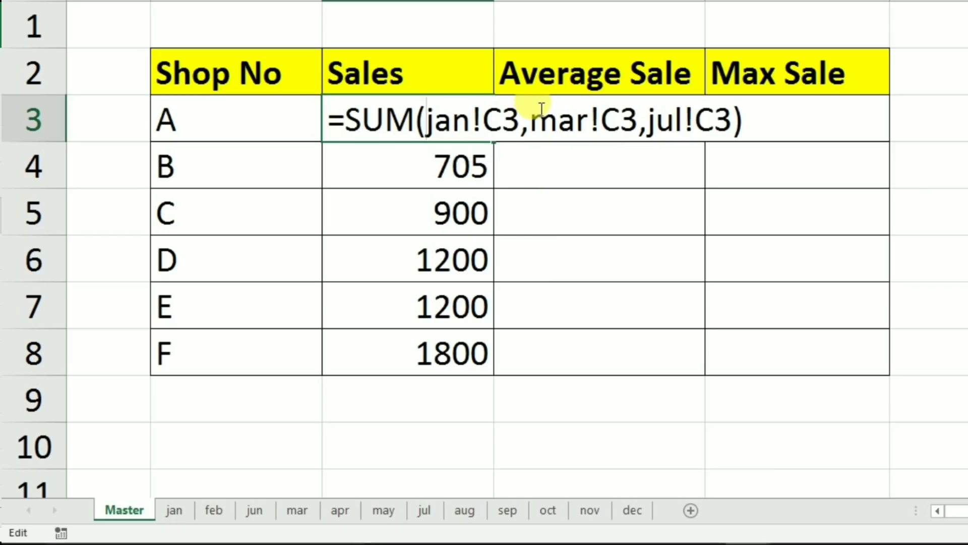
{"action": "key", "text": "Return"}
Enter =AVERAGE(jan:dec!C3) in D3 as shop A's average sale.
{"action": "left_click", "coordinate": [586, 133]}
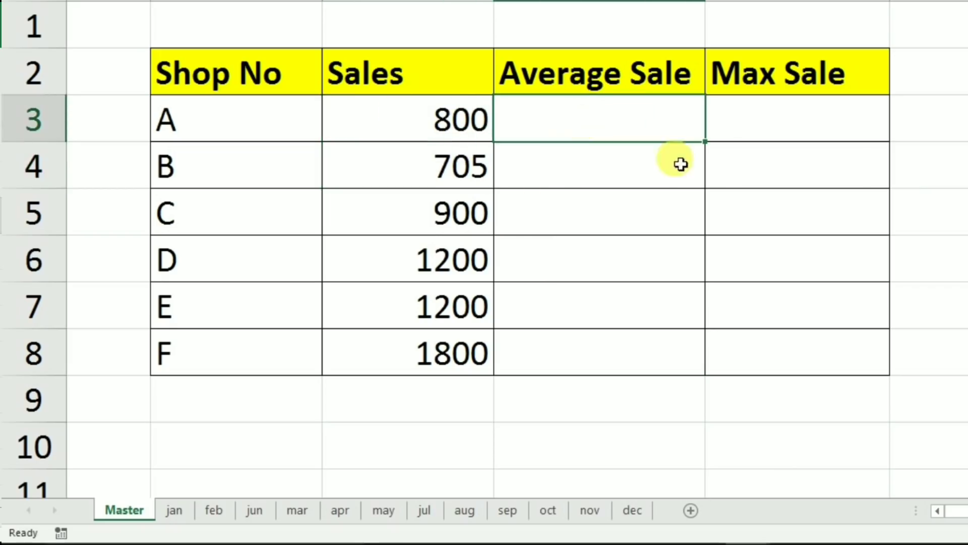
{"action": "type", "text": "="}
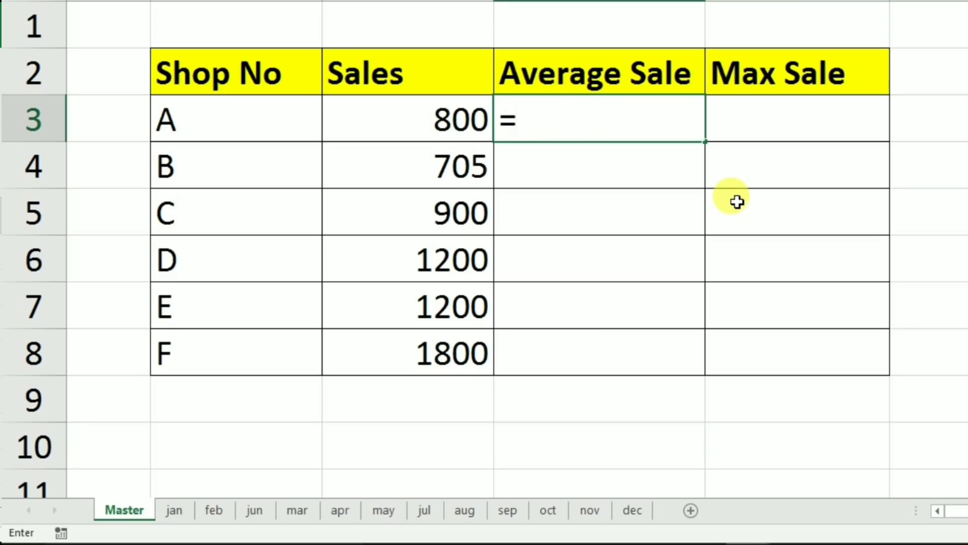
{"action": "type", "text": "average"}
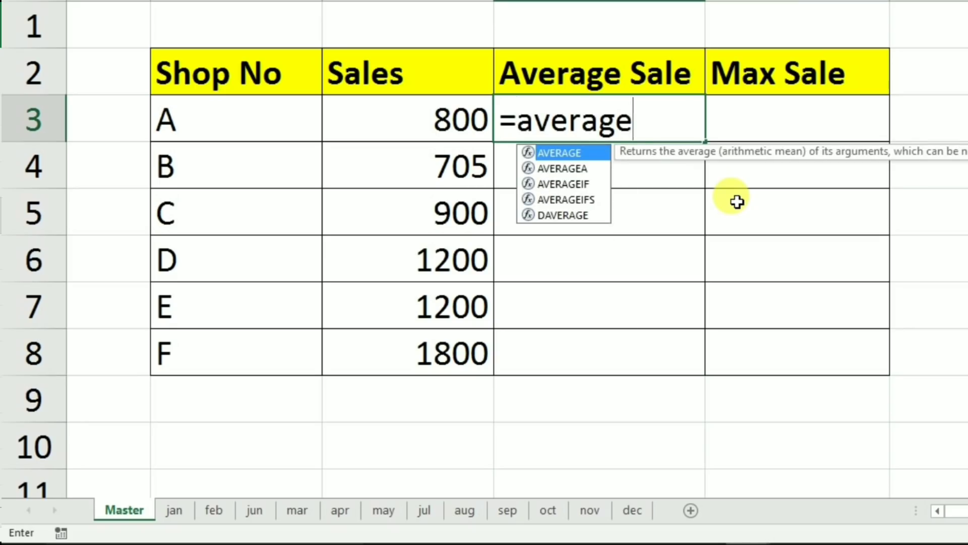
{"action": "type", "text": "(ka"}
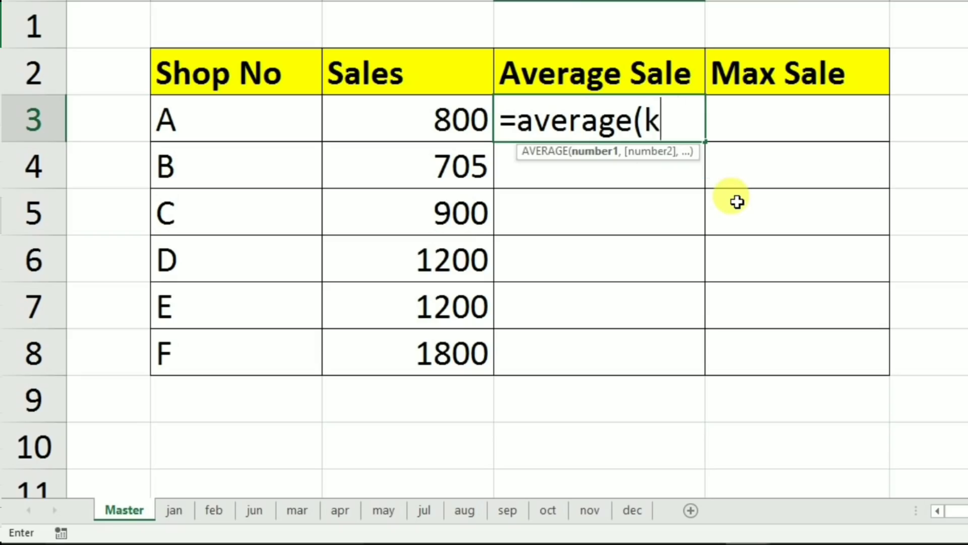
{"action": "key", "text": "BackSpace"}
{"action": "key", "text": "BackSpace"}
{"action": "type", "text": "jan"}
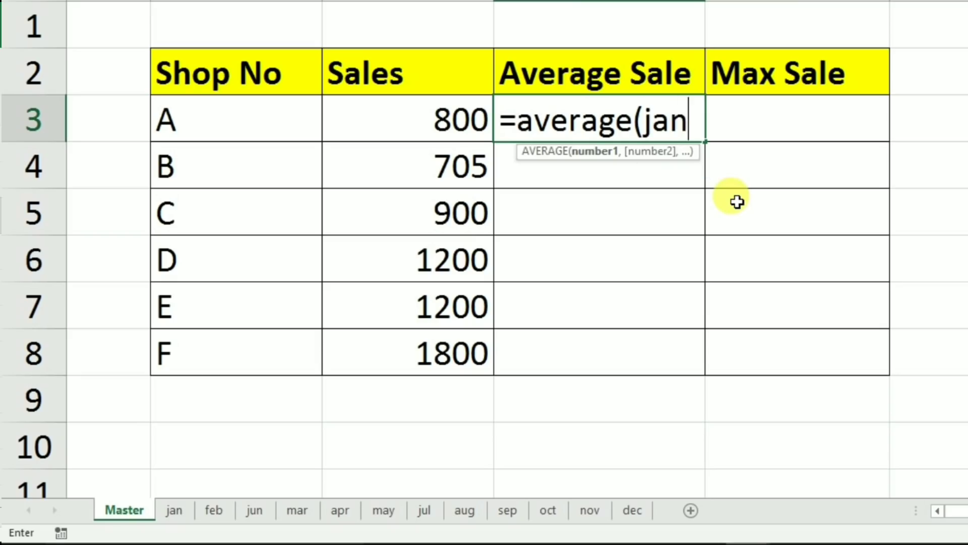
{"action": "type", "text": ":"}
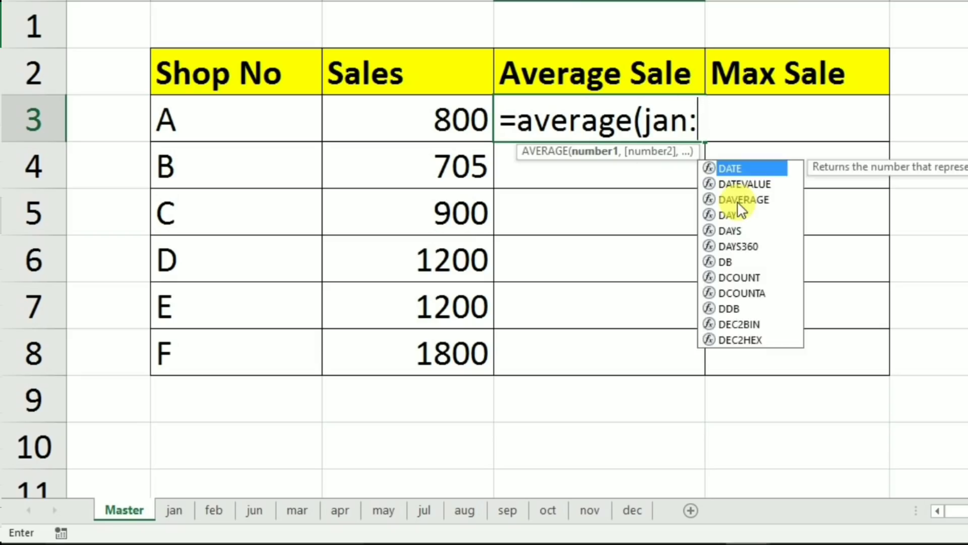
{"action": "type", "text": "dec!"}
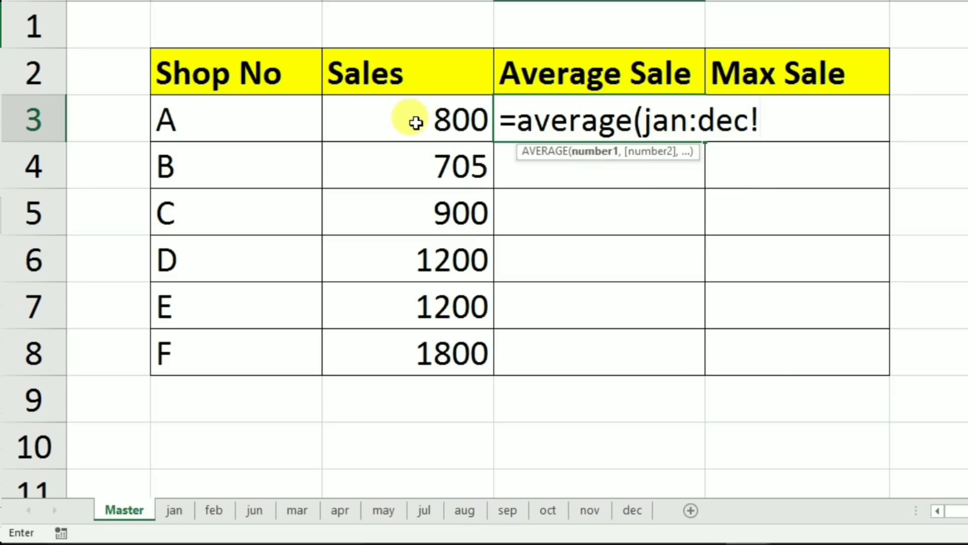
{"action": "type", "text": "c"}
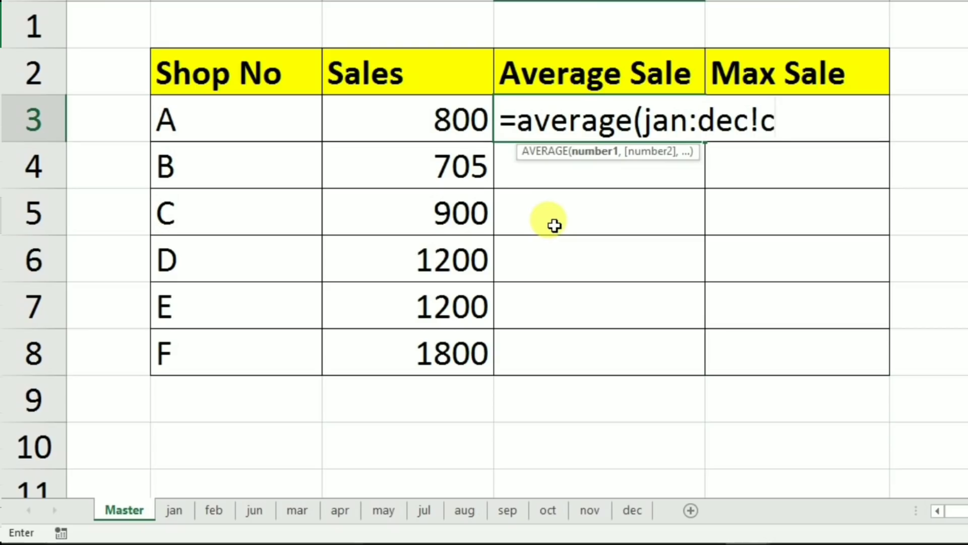
{"action": "type", "text": "3"}
{"action": "key", "text": "Return"}
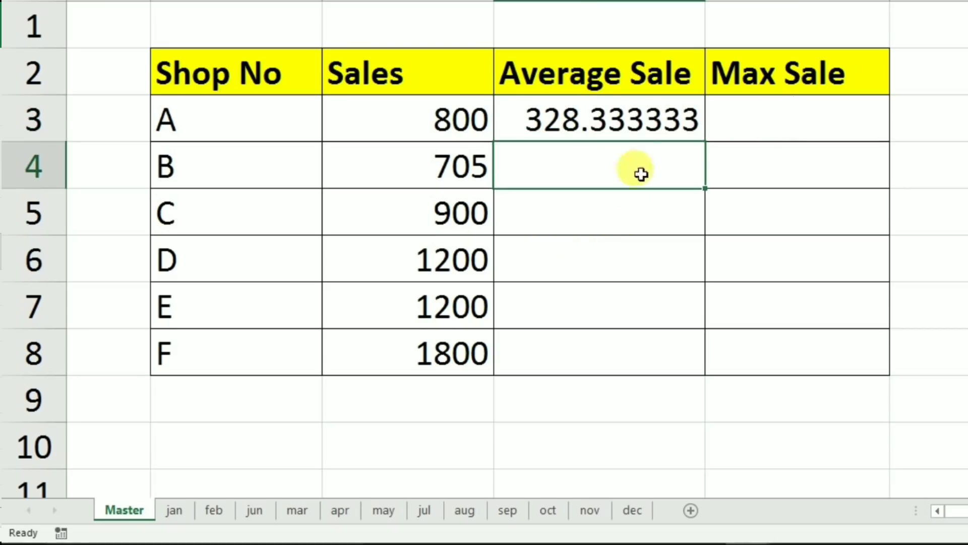
Enter =MAX(jan:dec!C3) in E3 as shop A's maximum sale.
{"action": "left_click", "coordinate": [644, 125]}
{"action": "left_click", "coordinate": [715, 115]}
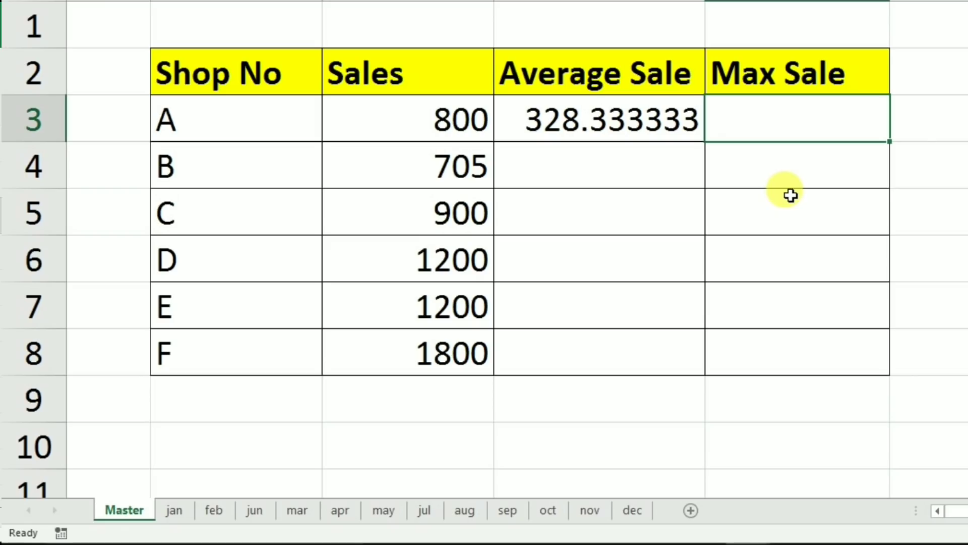
{"action": "type", "text": "=max("}
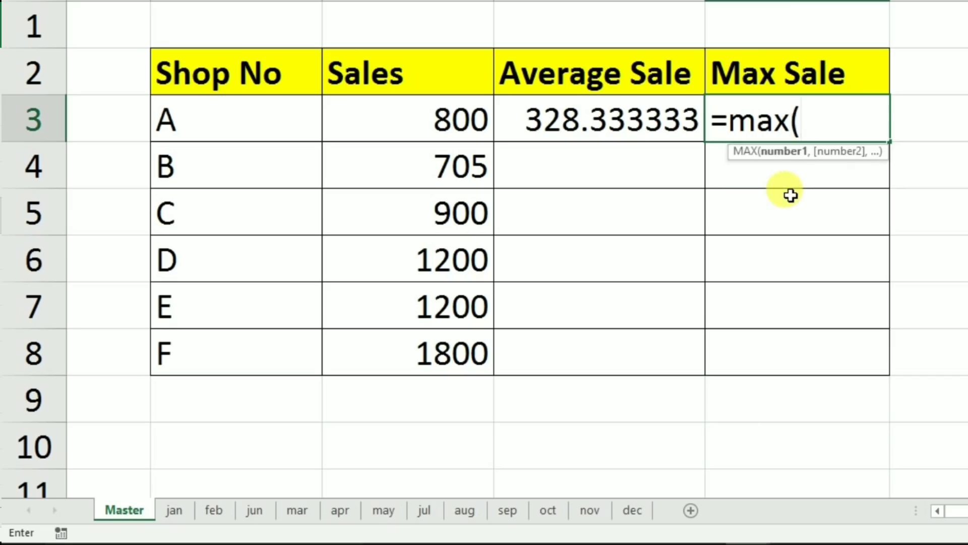
{"action": "type", "text": "jan:"}
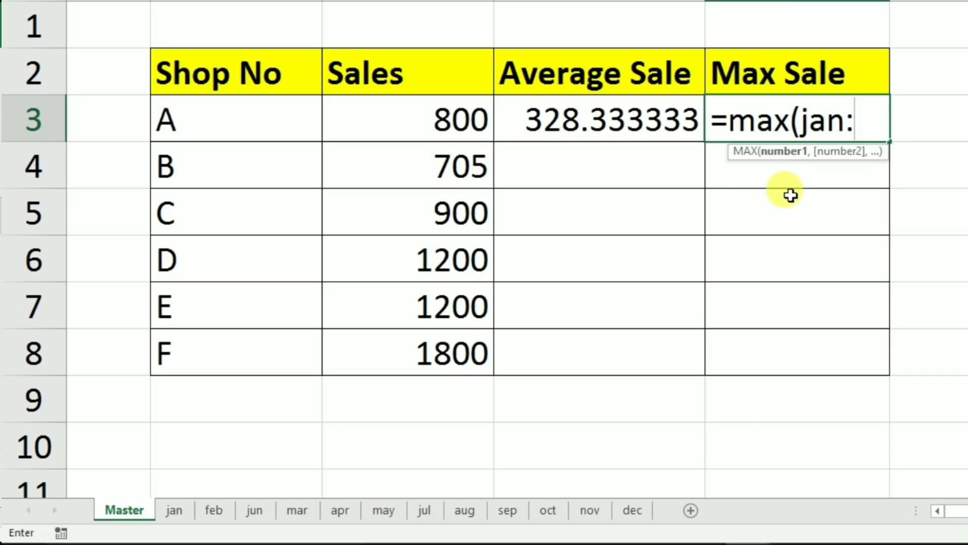
{"action": "type", "text": "dec"}
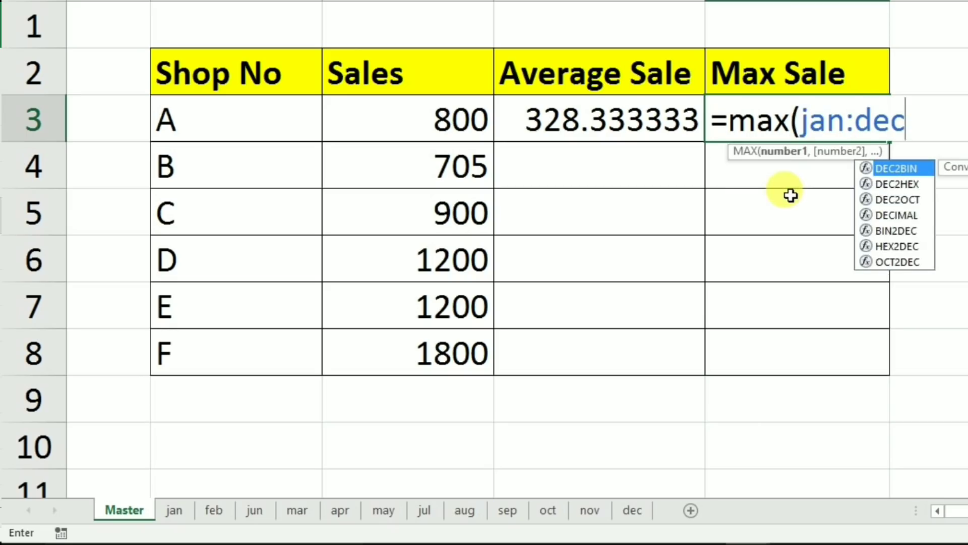
{"action": "type", "text": "!c3"}
{"action": "key", "text": "Return"}
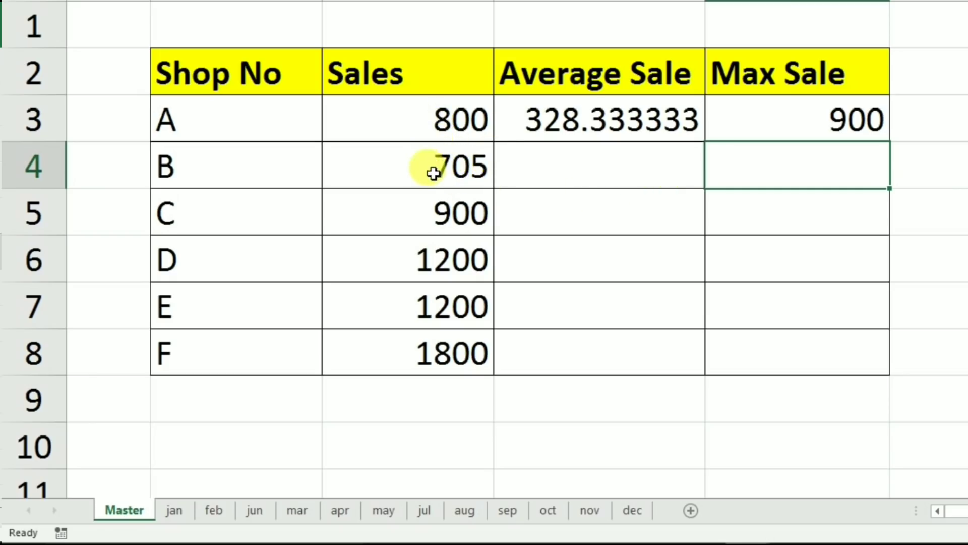
Clear the sales, average and maximum results in C3:E8 of the Master sheet.
{"action": "left_click_drag", "start_coordinate": [458, 136], "coordinate": [829, 360]}
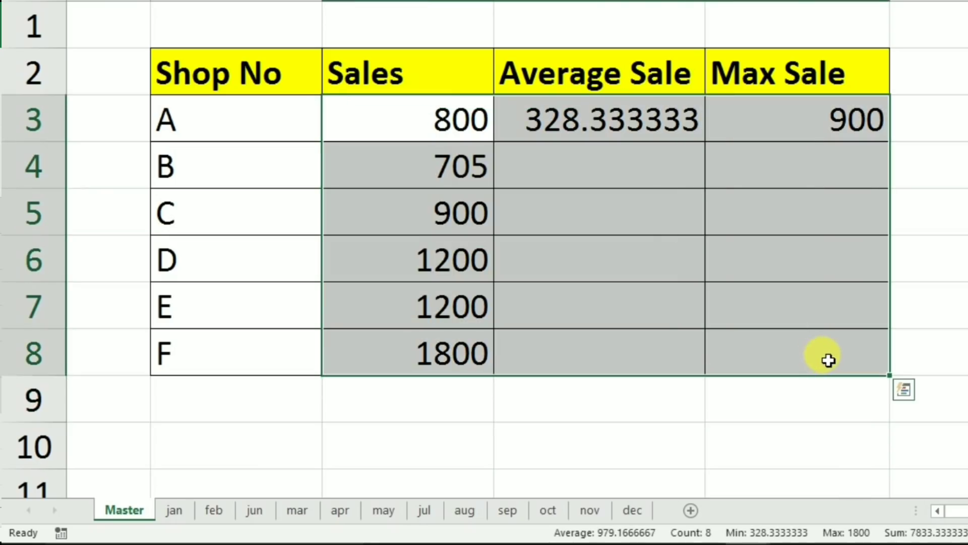
{"action": "key", "text": "Delete"}
{"action": "left_click", "coordinate": [434, 136]}
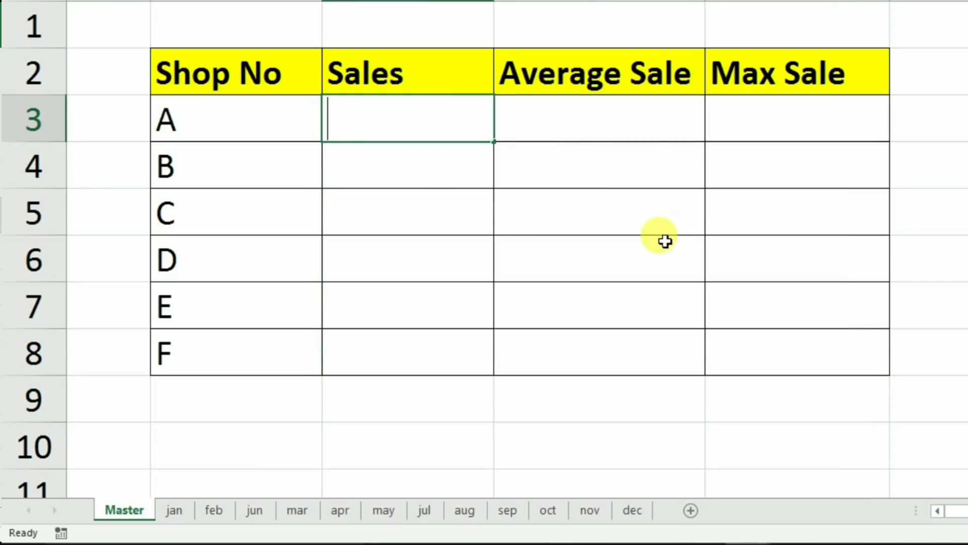
Enter the wildcard formula =SUM('???'!C3) in C3 to total all three-letter sheets, and open C3 to inspect its formula.
{"action": "type", "text": "=sum"}
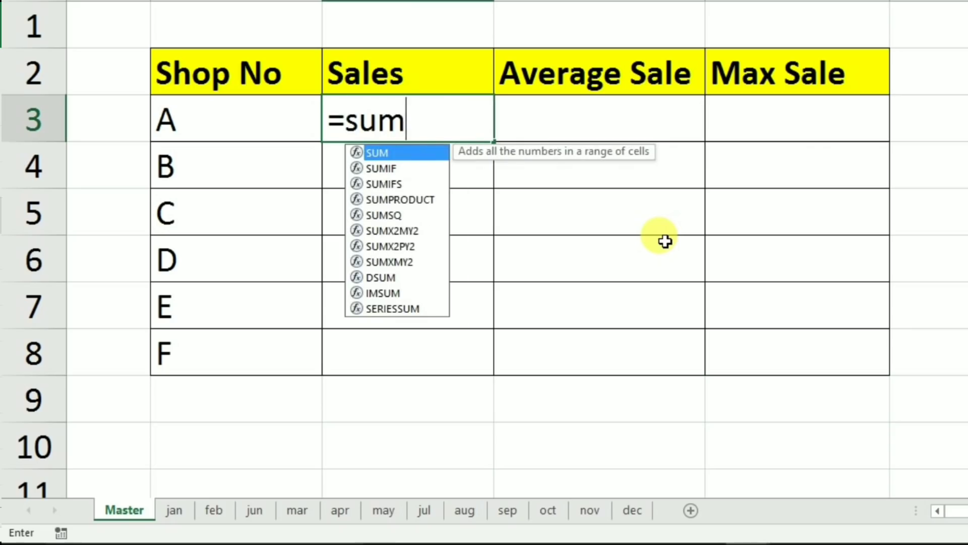
{"action": "type", "text": "("}
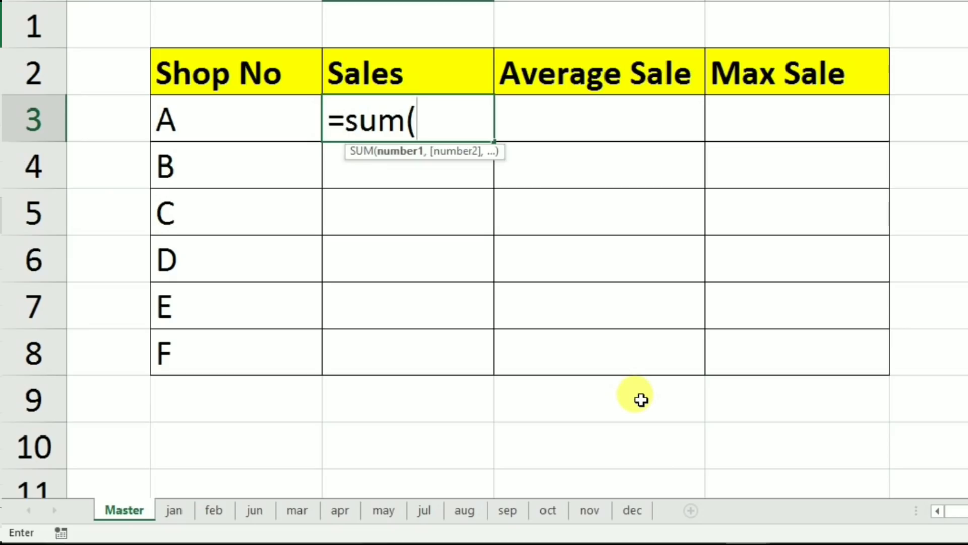
{"action": "type", "text": "???"}
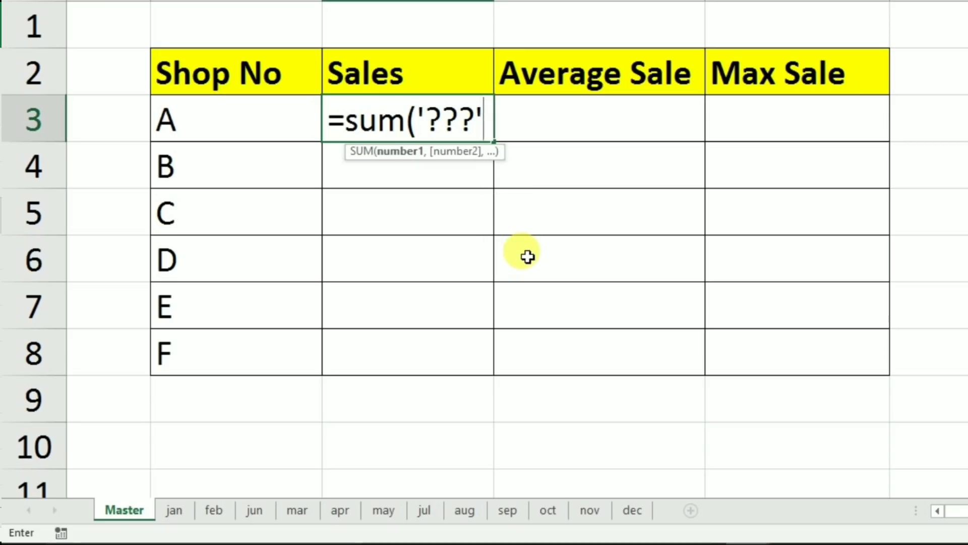
{"action": "type", "text": "!c3"}
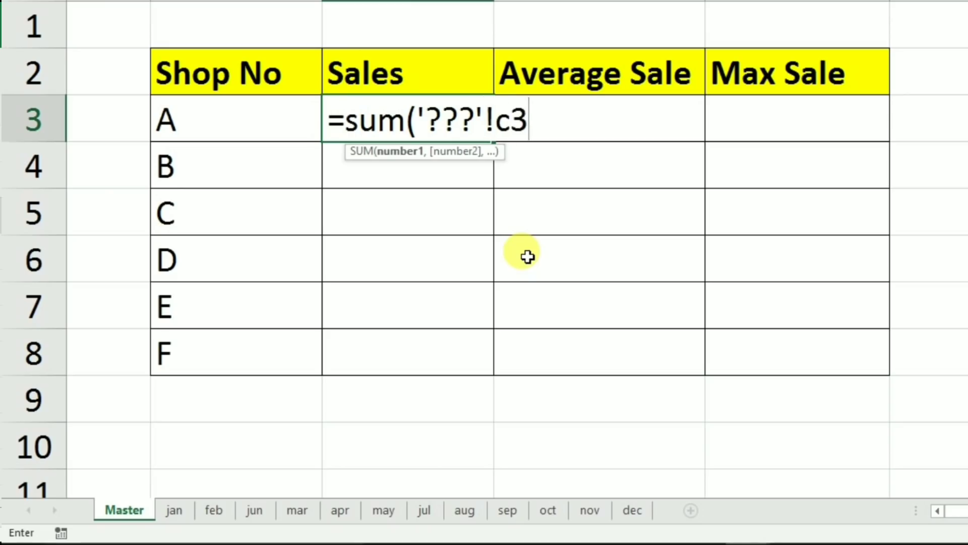
{"action": "key", "text": "Return"}
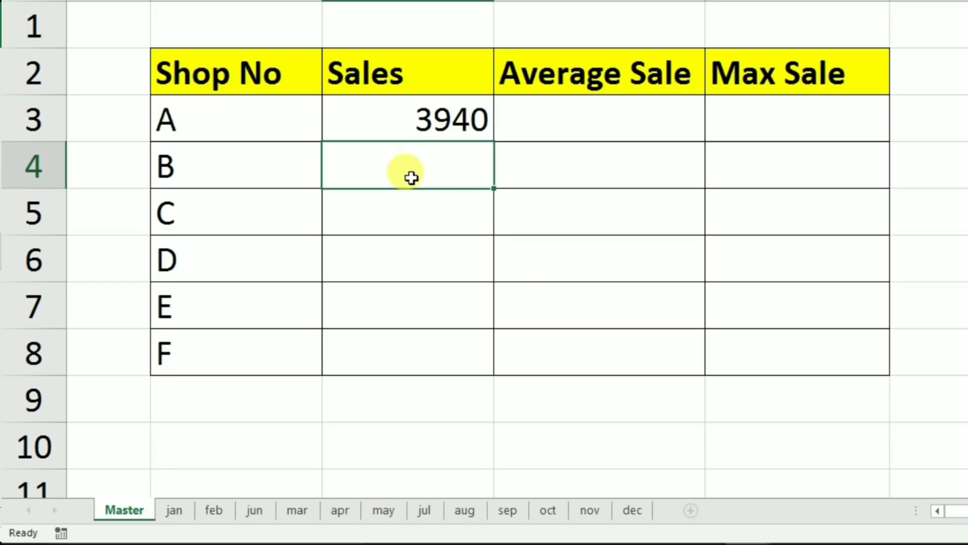
{"action": "left_click", "coordinate": [406, 132]}
{"action": "double_click", "coordinate": [404, 121]}
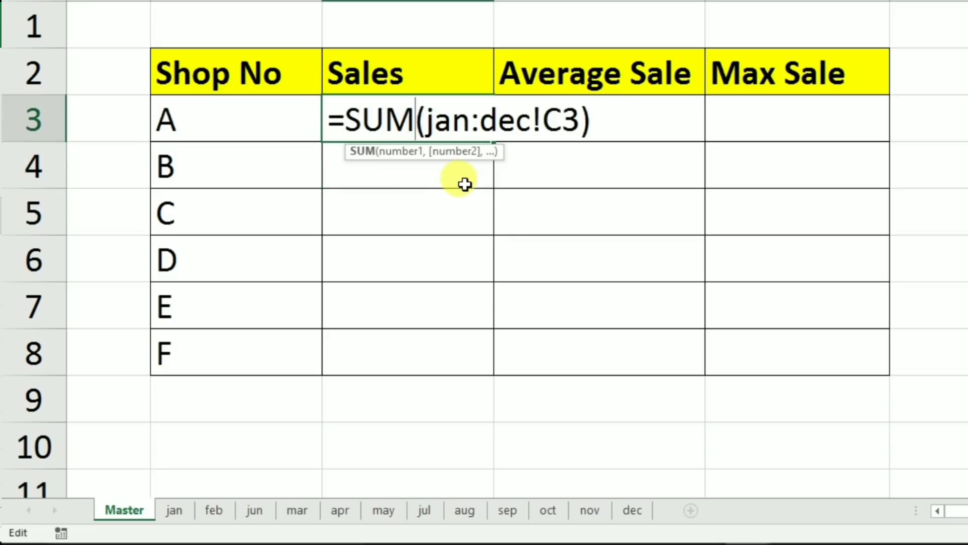